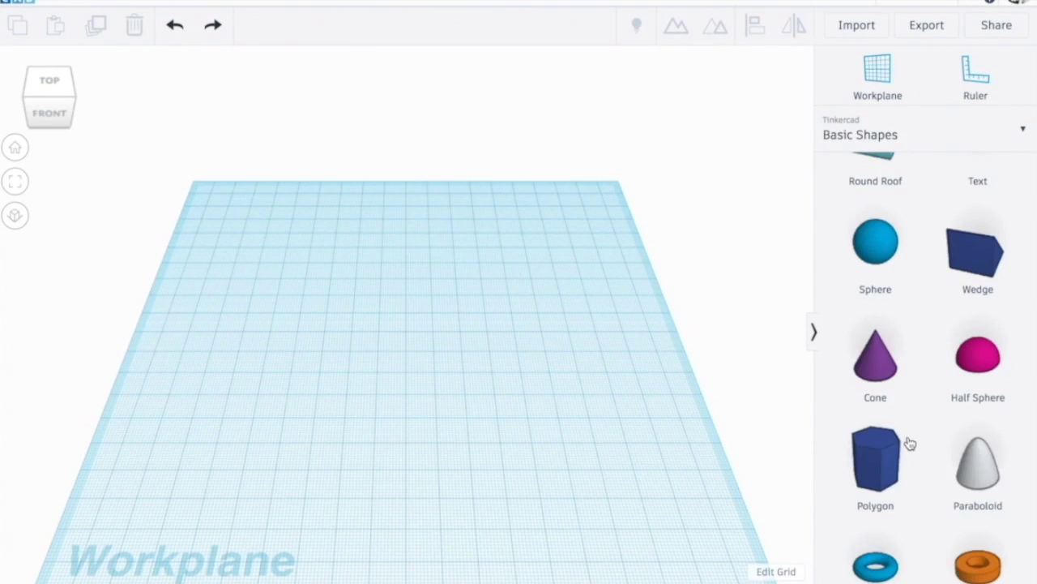
# - Place an orange cylinder in the middle of the workplane and stretch it into an oval 37 mm wide and 32 mm deep
pyautogui.scroll(5, 908, 442)
pyautogui.moveTo(978, 320); pyautogui.dragTo(484, 406)
pyautogui.click(51, 89)
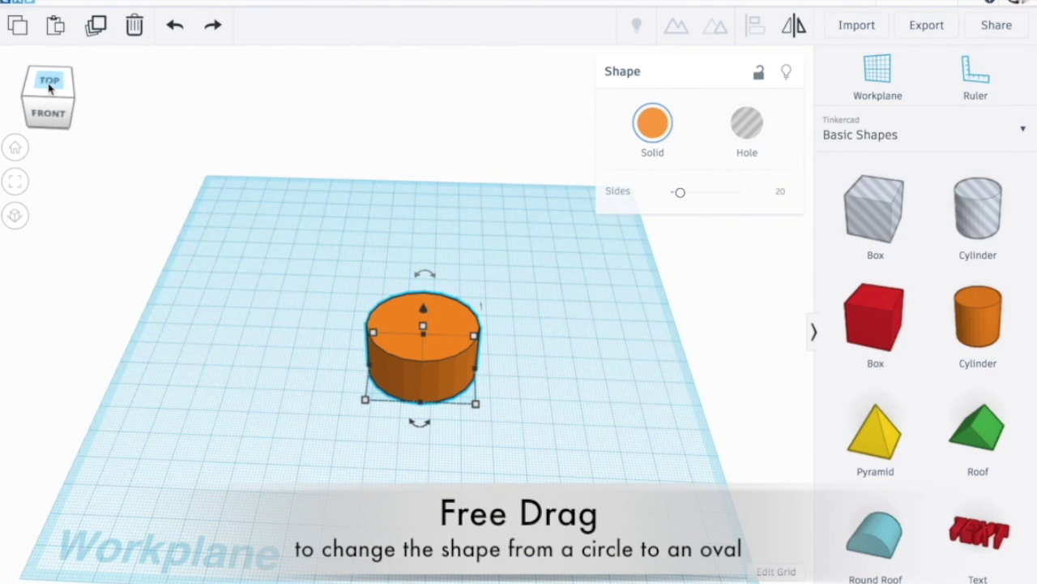
pyautogui.click(50, 89)
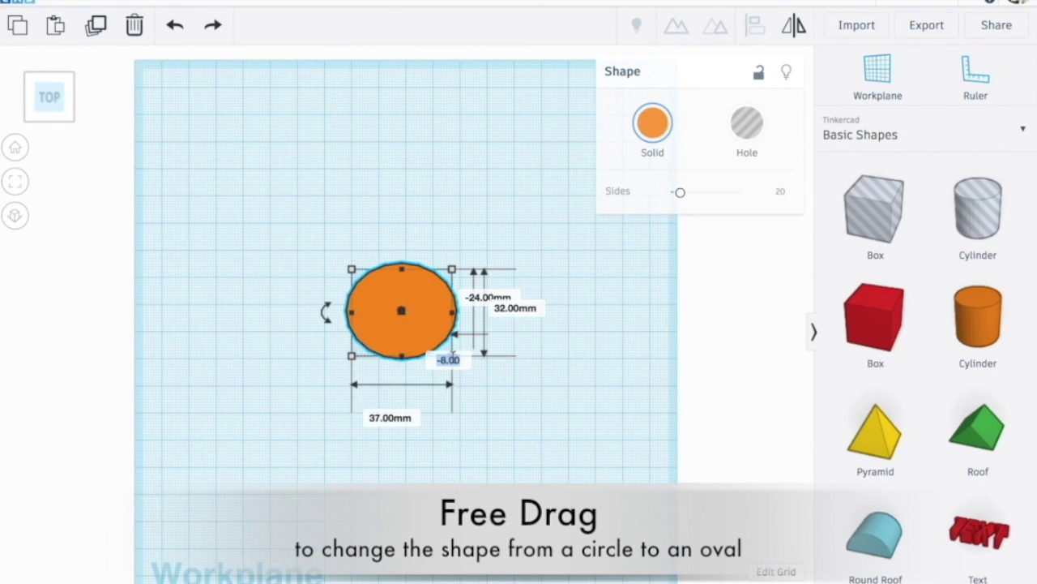
pyautogui.click(457, 359)
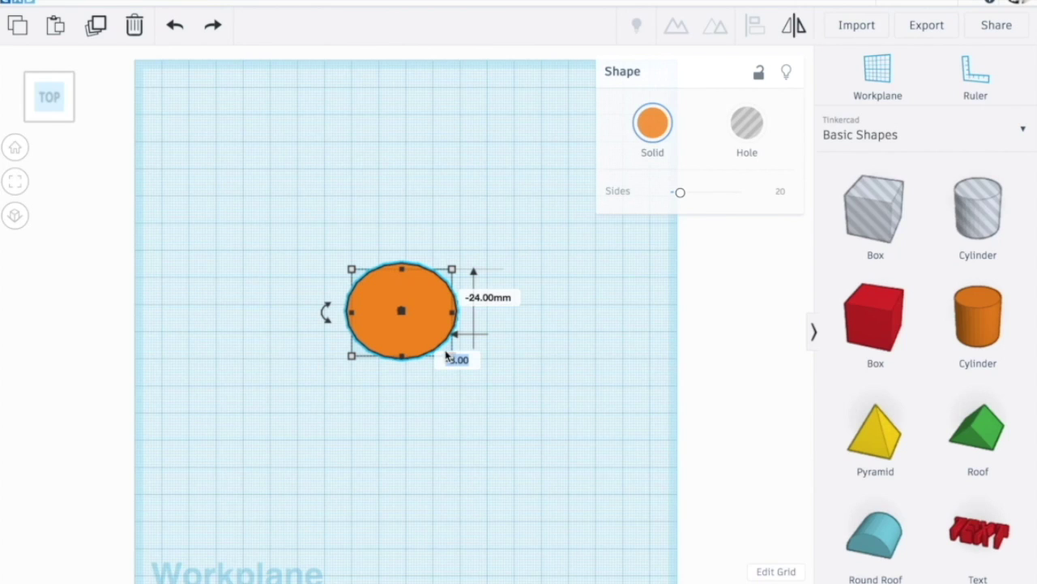
pyautogui.press('Return')
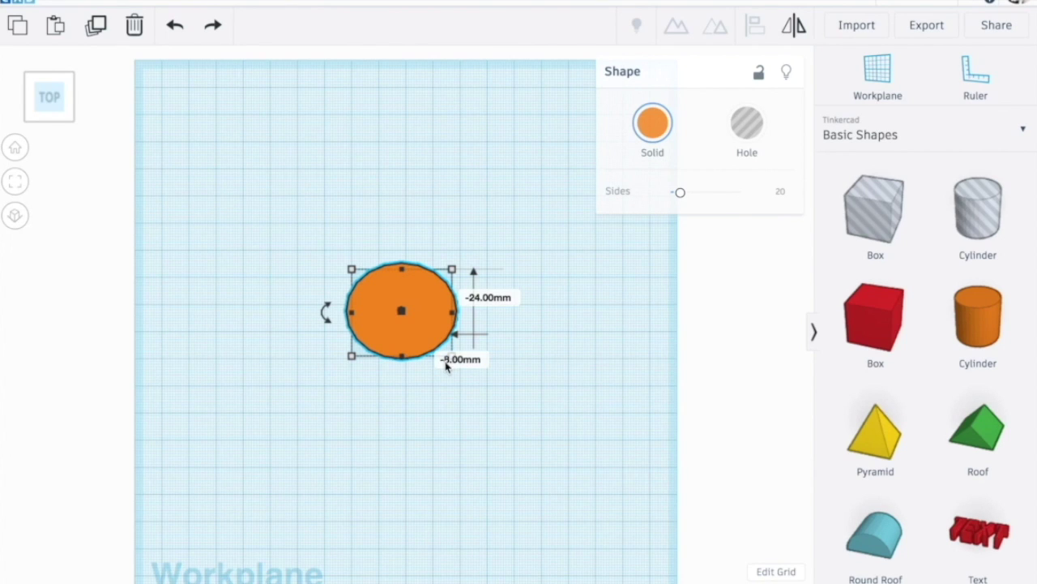
pyautogui.click(449, 270)
pyautogui.click(423, 307)
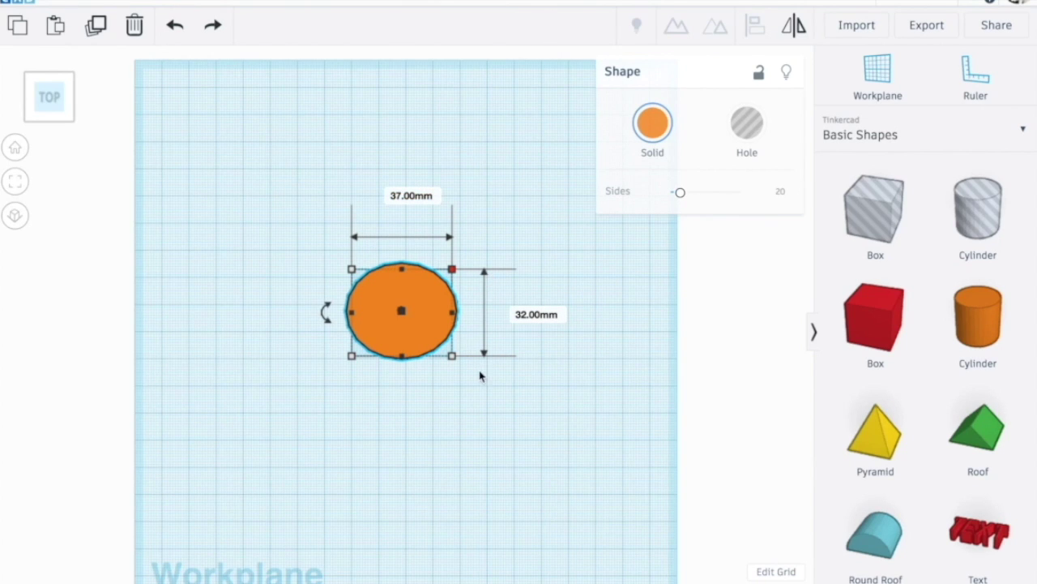
pyautogui.click(445, 379)
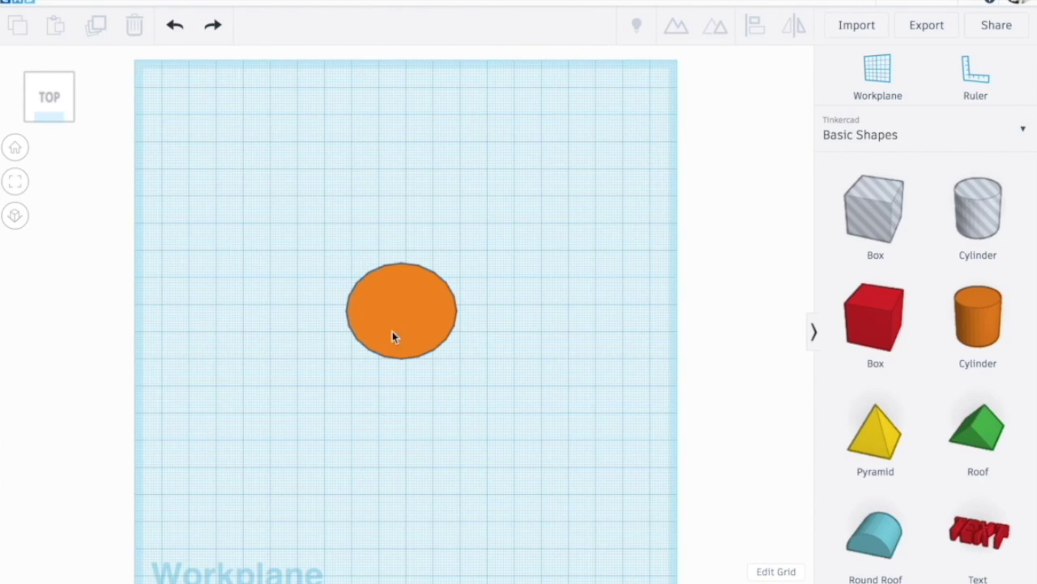
# - Place a second orange cylinder at the head's upper left, shrink it to ear size, and put a copy at the head's upper right
pyautogui.click(975, 343)
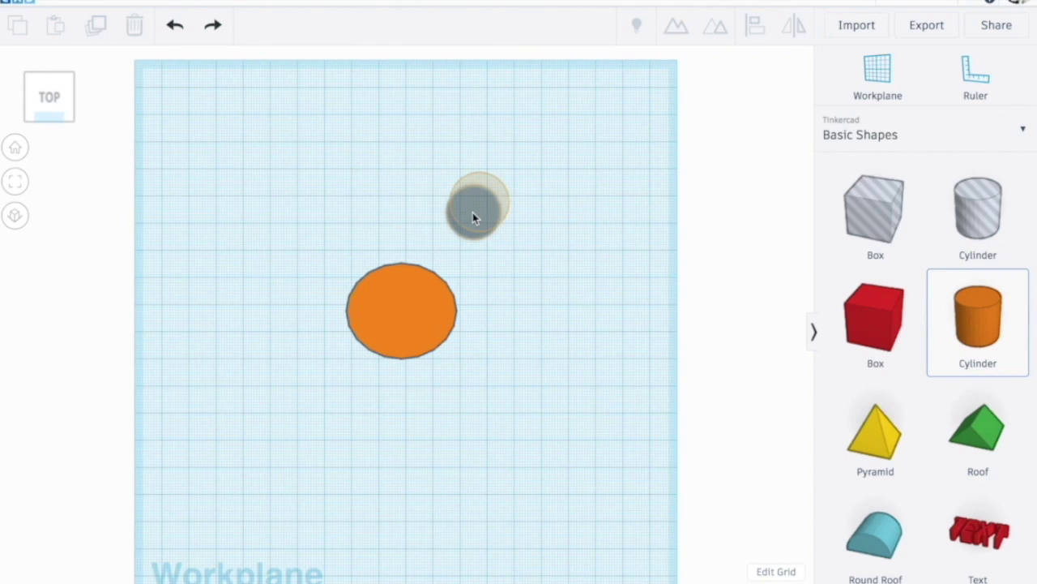
pyautogui.click(276, 198)
pyautogui.moveTo(267, 186); pyautogui.dragTo(313, 235)
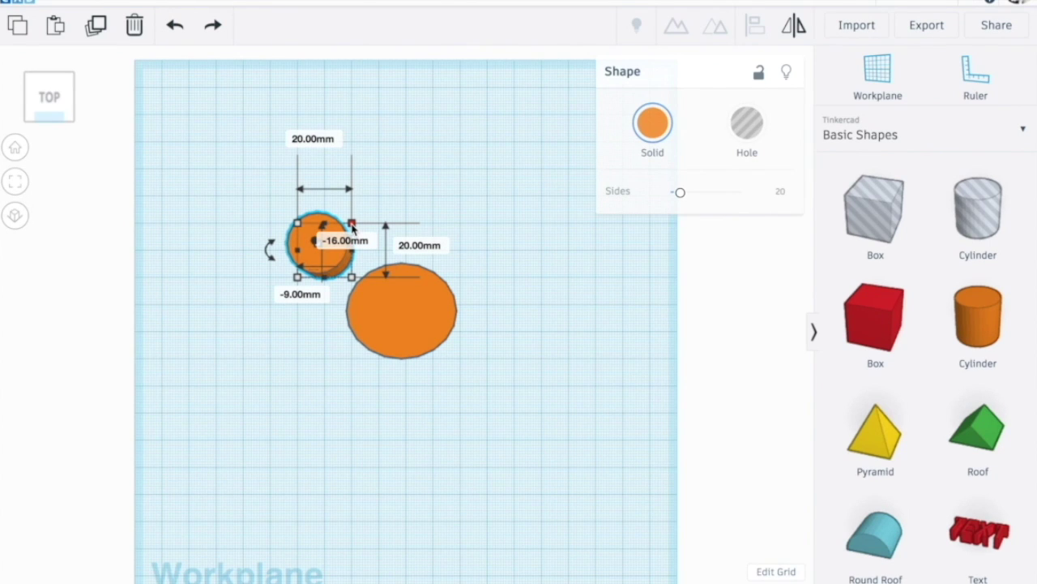
pyautogui.moveTo(353, 227); pyautogui.dragTo(452, 287)
pyautogui.hotkey('ctrl', 'v')
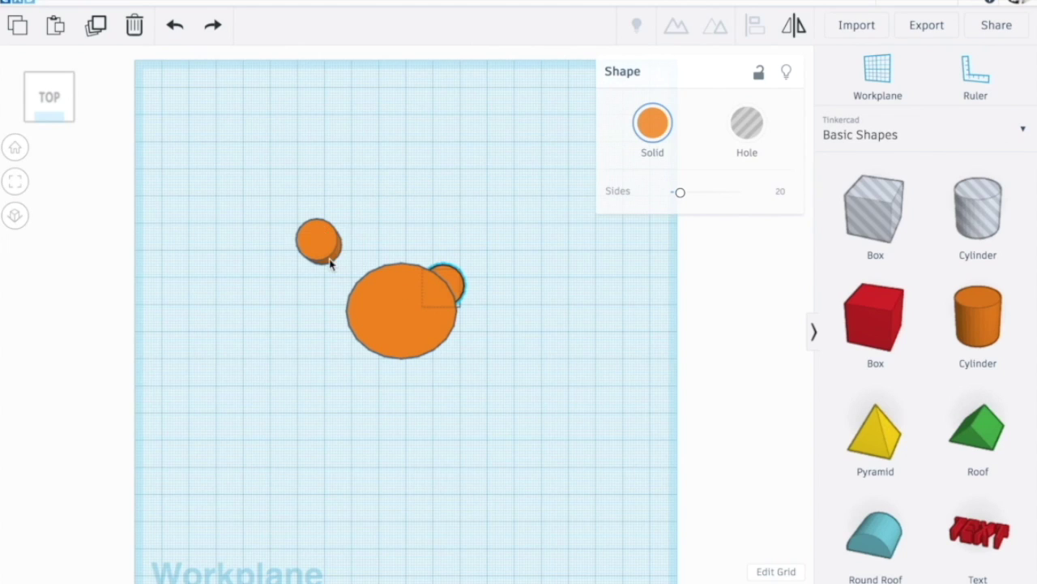
# - Move the two small cylinders so they partly overlap the oval's upper left and upper right edges as ears
pyautogui.moveTo(330, 263); pyautogui.dragTo(357, 322)
pyautogui.moveTo(456, 282); pyautogui.dragTo(465, 284)
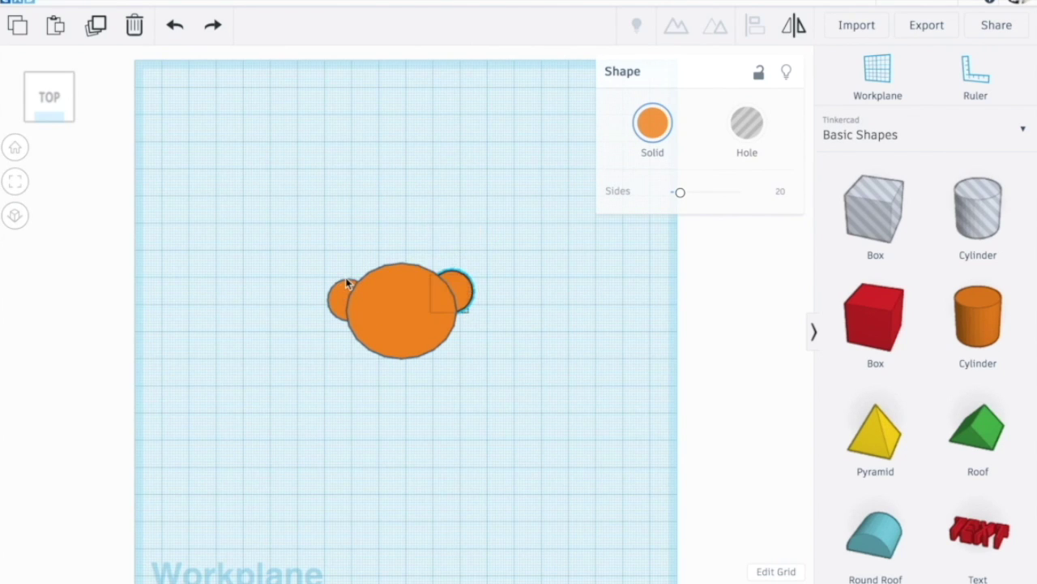
pyautogui.moveTo(347, 283); pyautogui.dragTo(343, 283)
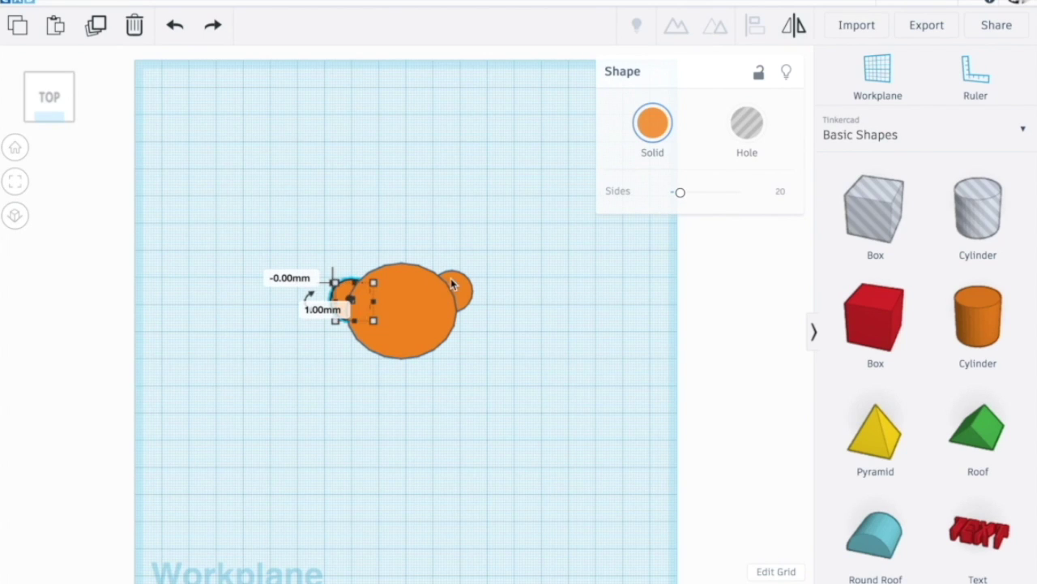
pyautogui.moveTo(452, 278); pyautogui.dragTo(446, 279)
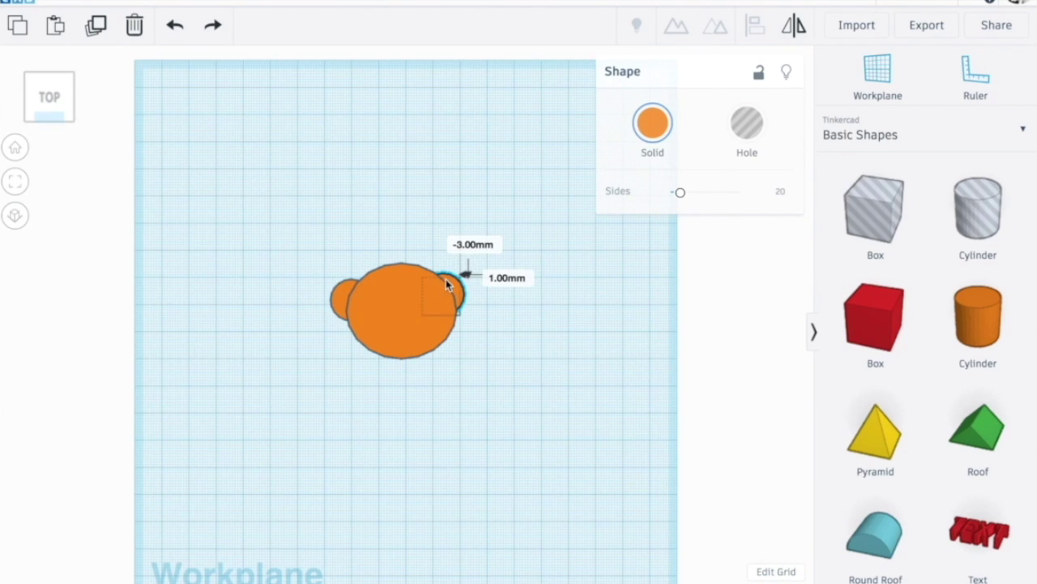
pyautogui.moveTo(342, 288); pyautogui.dragTo(344, 288)
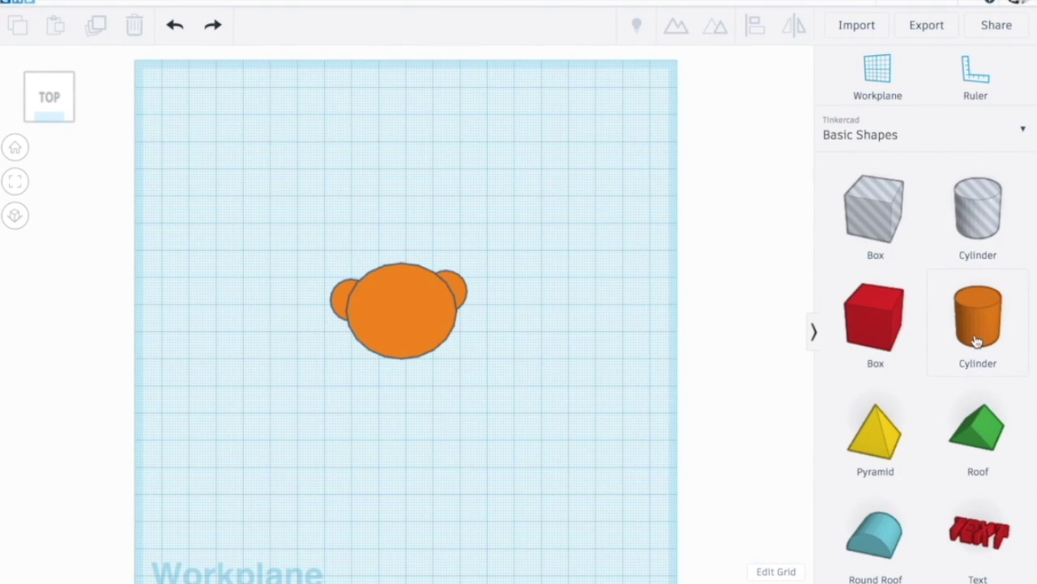
# - Place another cylinder to the right of the head, and flatten the head and both ears to a height of 3 mm
pyautogui.moveTo(978, 324); pyautogui.dragTo(662, 391)
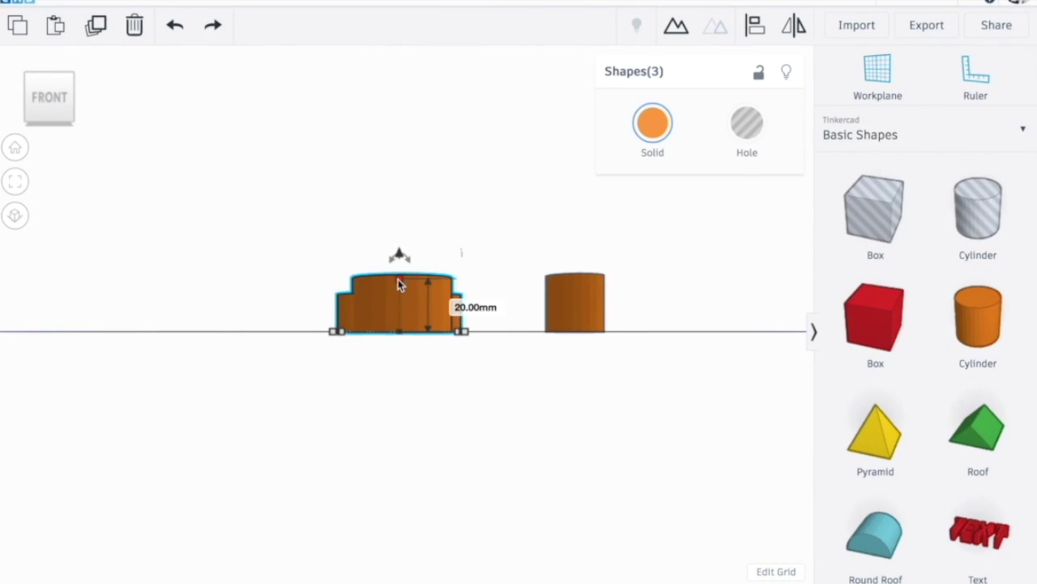
pyautogui.moveTo(398, 279); pyautogui.dragTo(397, 326)
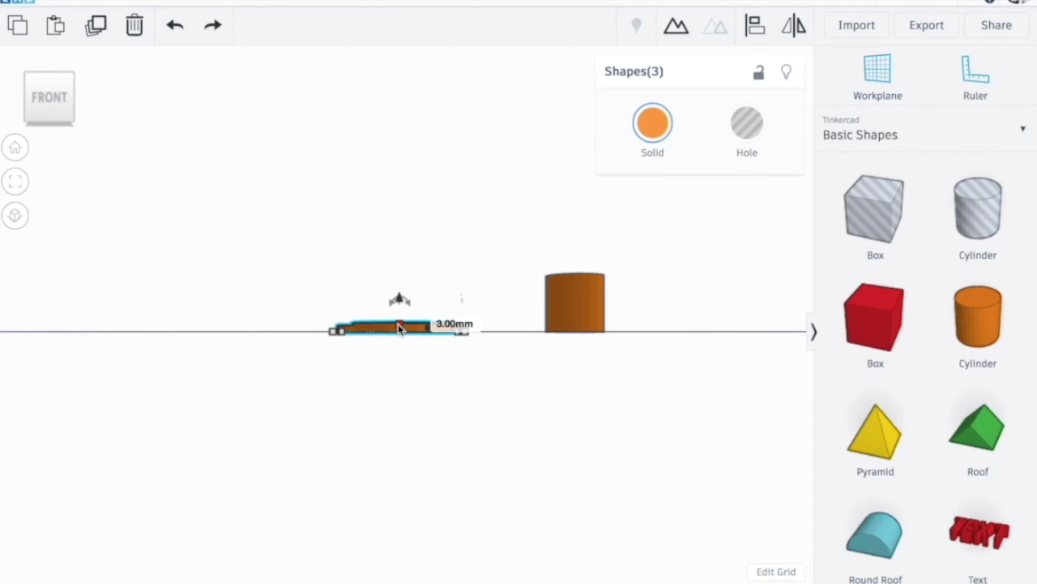
pyautogui.click(50, 73)
pyautogui.click(452, 251)
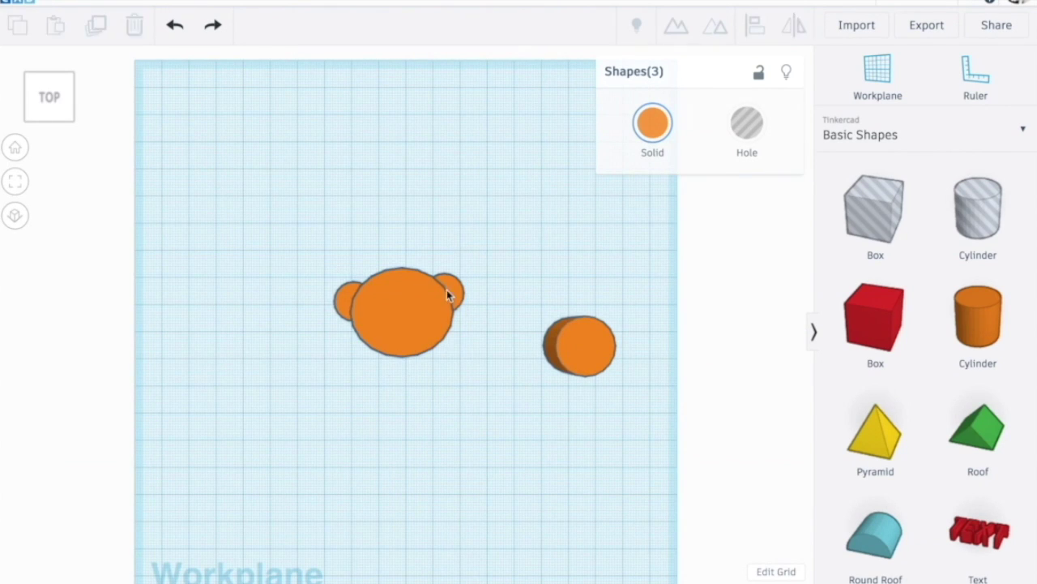
# - Move the spare cylinder above the head, color it black and shrink it to about 7 mm across
pyautogui.moveTo(559, 318); pyautogui.dragTo(347, 168)
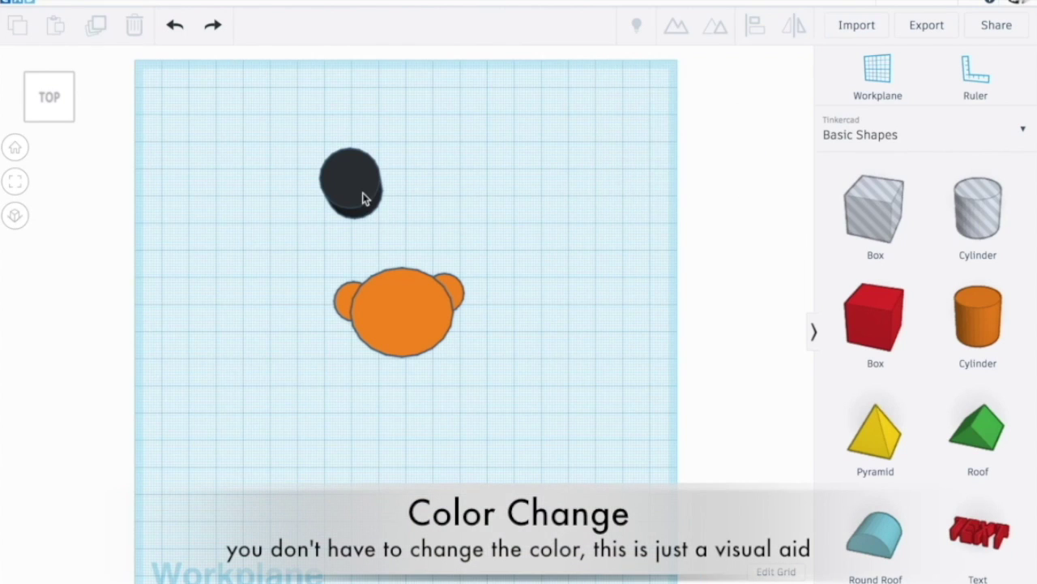
pyautogui.click(362, 199)
pyautogui.moveTo(378, 213); pyautogui.dragTo(352, 212)
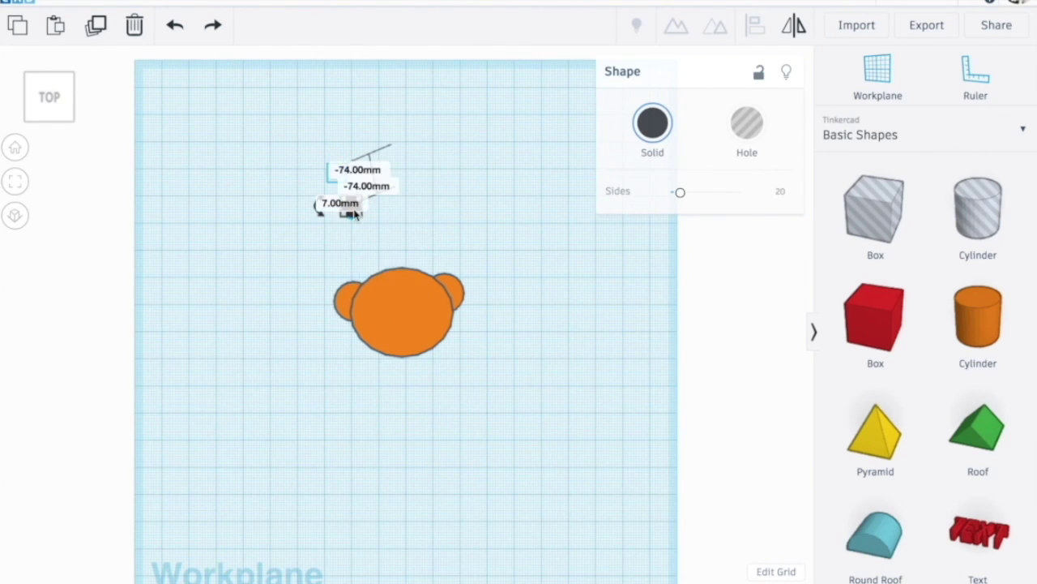
# - Flatten the black cylinder to a height of 1 mm and lower it to the level of the head's top surface
pyautogui.click(48, 125)
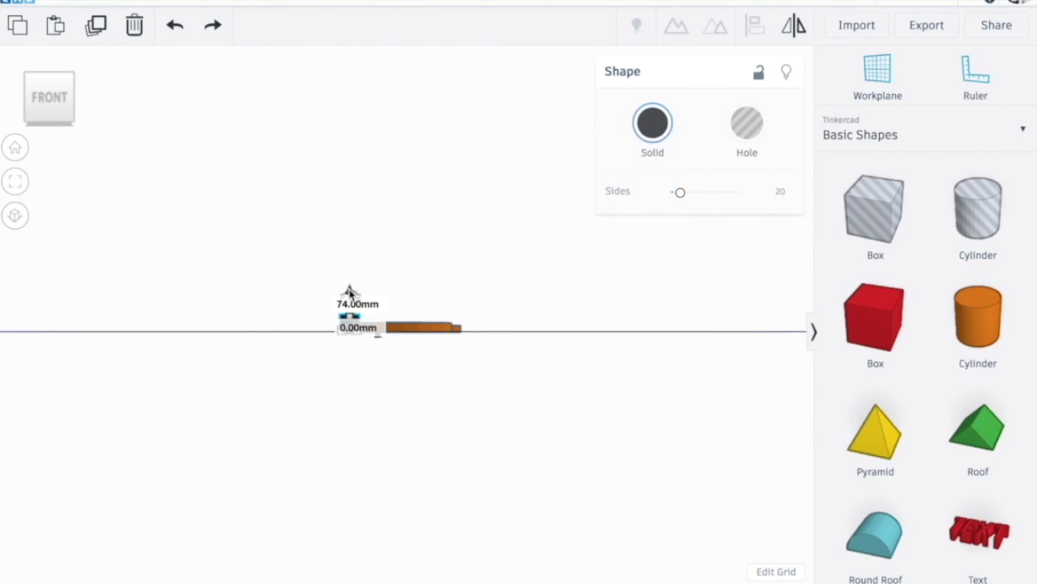
pyautogui.moveTo(349, 290); pyautogui.dragTo(351, 325)
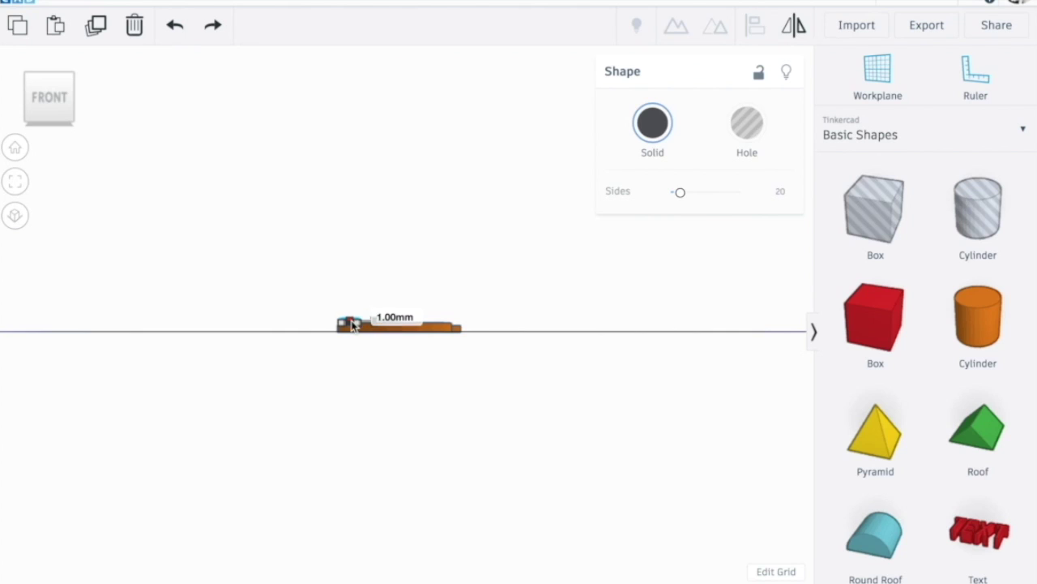
pyautogui.click(50, 76)
pyautogui.click(367, 188)
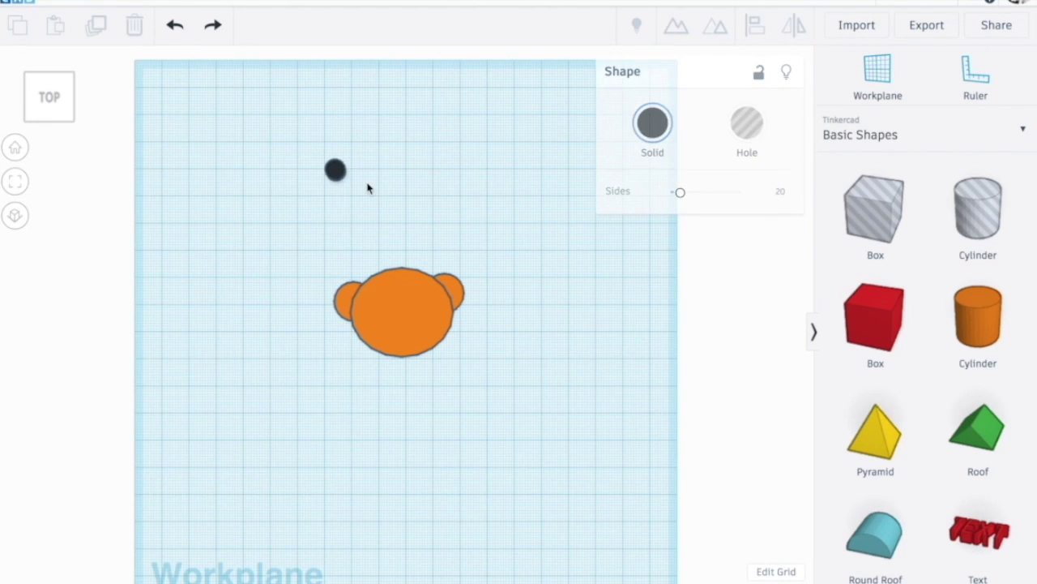
# - Position the black disc on the left half of the face as an eye and make it slightly smaller
pyautogui.moveTo(336, 171); pyautogui.dragTo(385, 312)
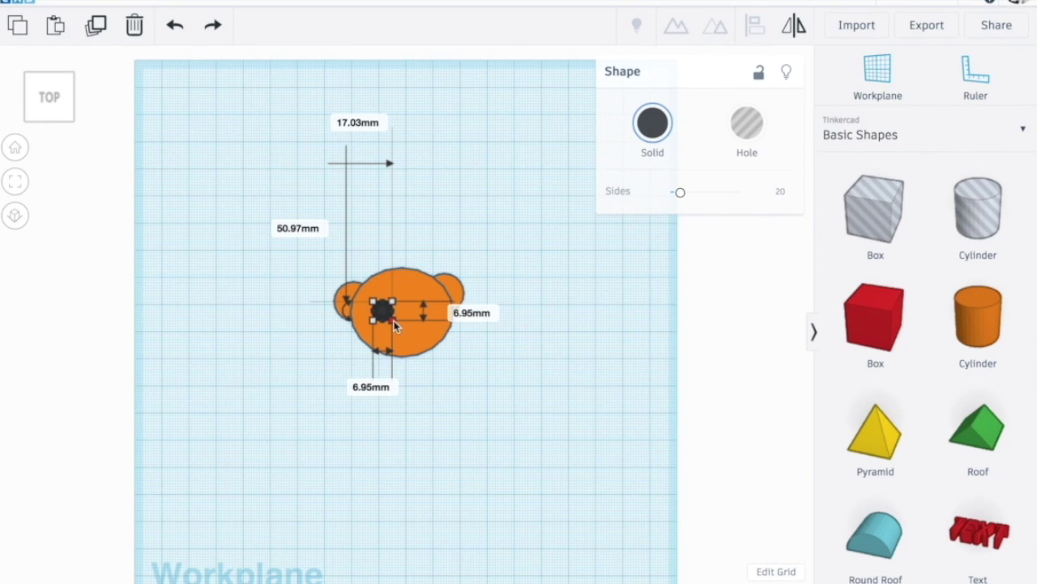
pyautogui.moveTo(390, 322); pyautogui.dragTo(387, 316)
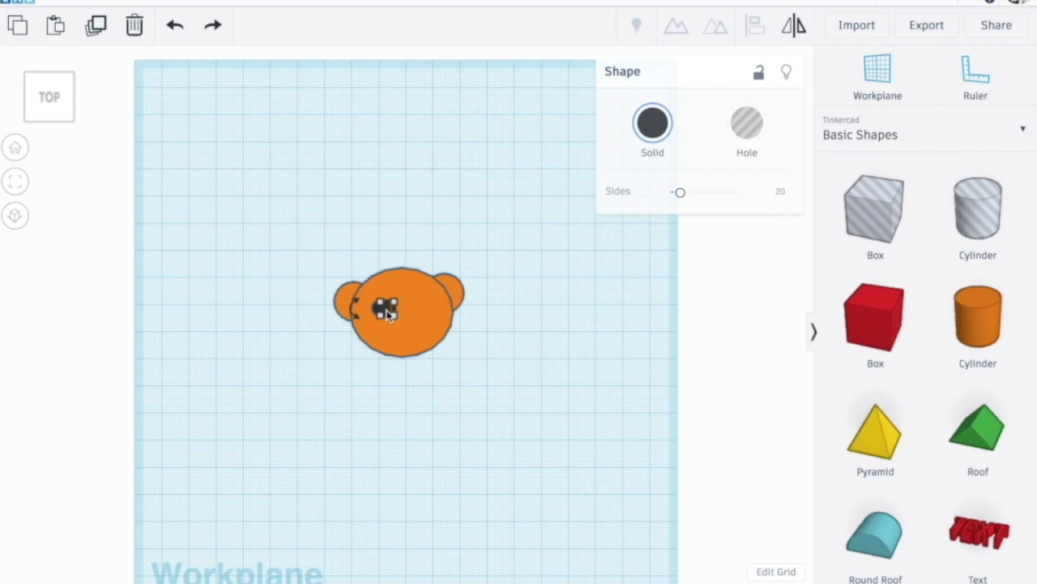
pyautogui.click(48, 69)
pyautogui.click(49, 69)
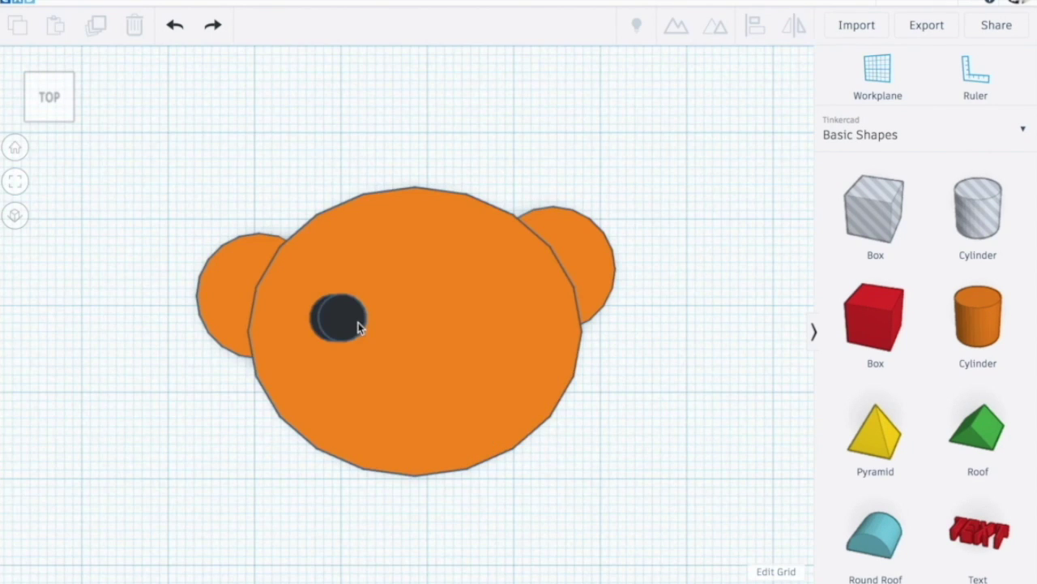
# - Place a copy of the eye on the right half of the face and shift the left eye 2 mm inward
pyautogui.moveTo(344, 318); pyautogui.dragTo(492, 320)
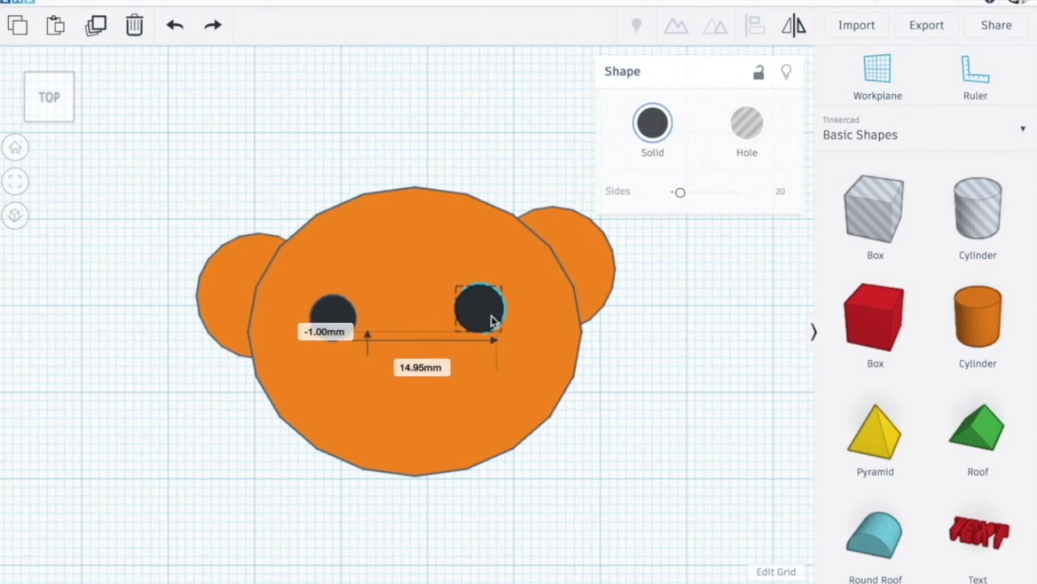
pyautogui.moveTo(332, 315); pyautogui.dragTo(349, 315)
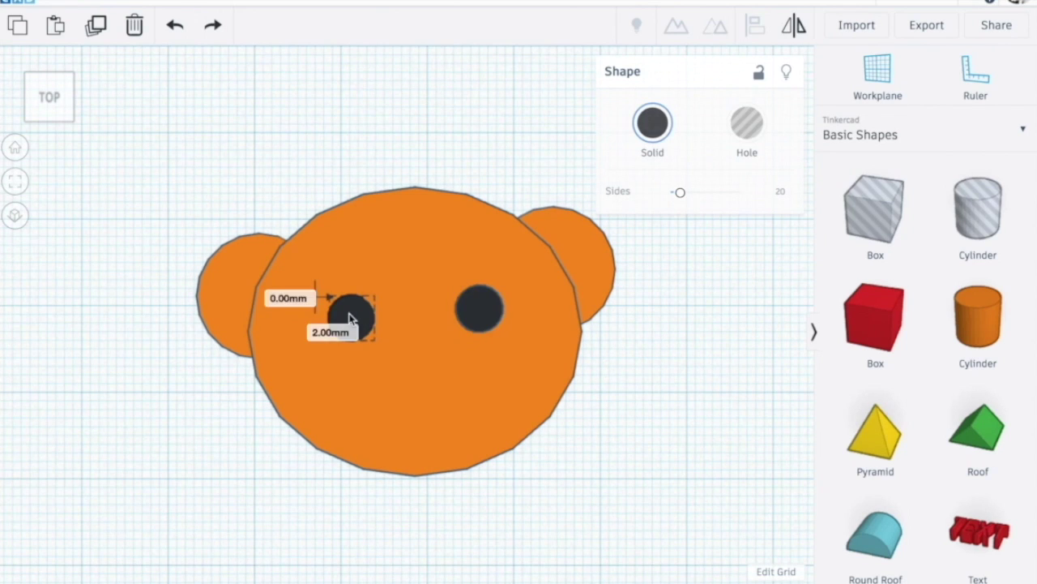
pyautogui.click(637, 452)
# - Shrink the left eye to 4 mm across and reduce the right eye to roughly match it
pyautogui.click(365, 330)
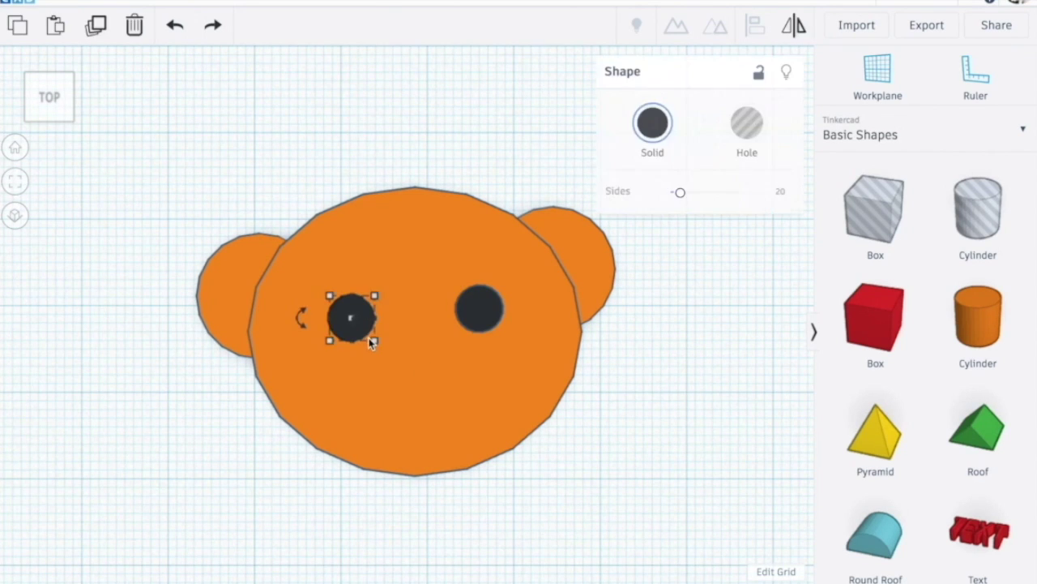
pyautogui.moveTo(376, 345); pyautogui.dragTo(364, 331)
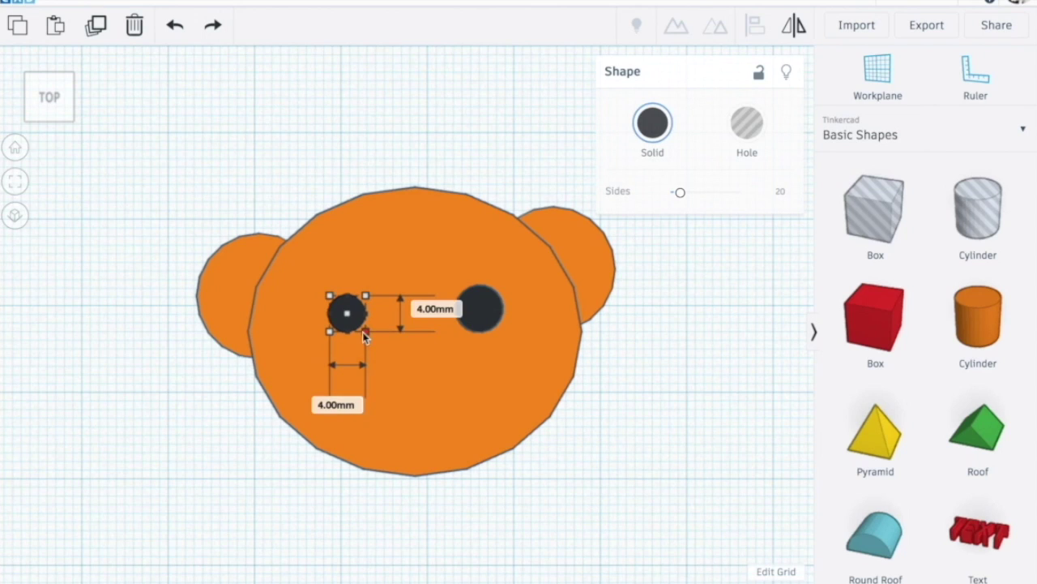
pyautogui.click(480, 322)
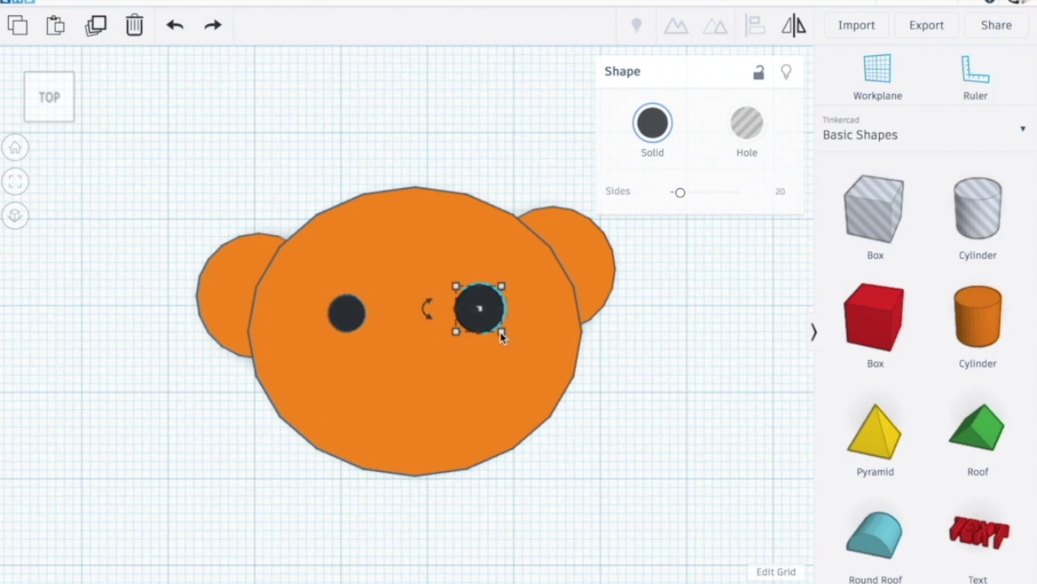
pyautogui.moveTo(503, 332); pyautogui.dragTo(481, 322)
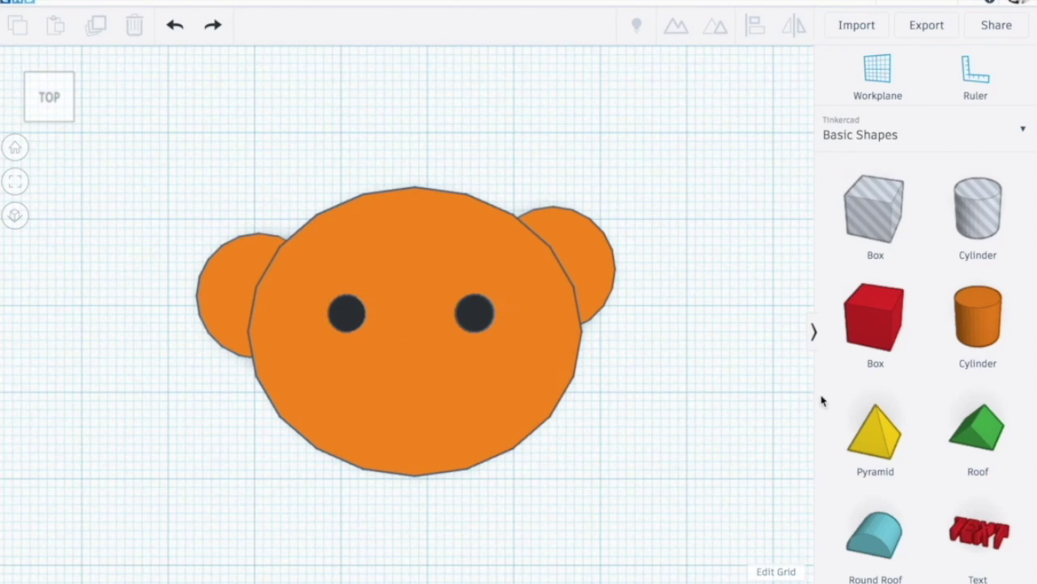
# - Add another cylinder, color it pale yellow and move it over the lower part of the face as a snout
pyautogui.moveTo(985, 334); pyautogui.dragTo(688, 174)
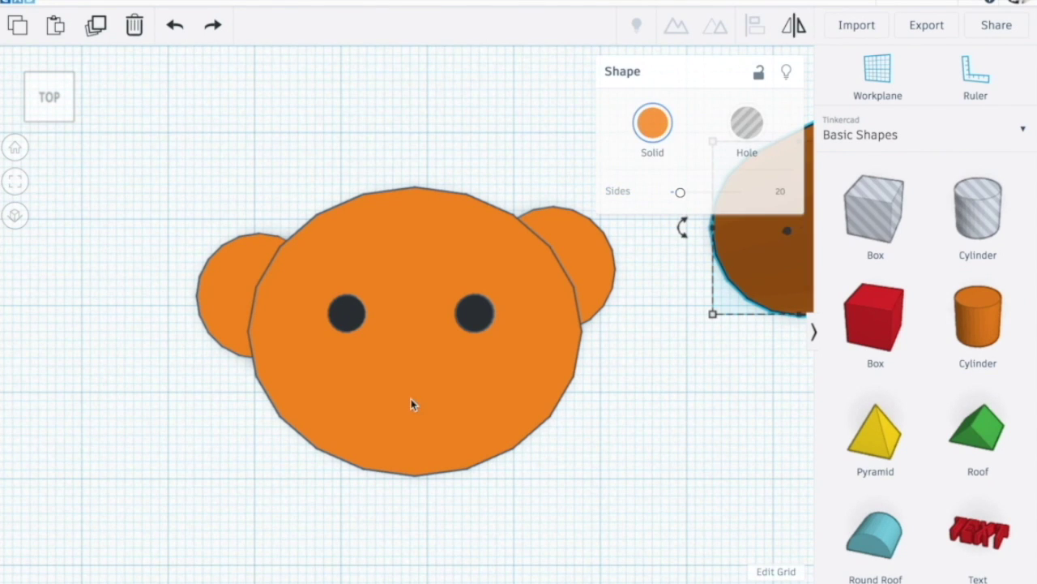
pyautogui.moveTo(773, 284); pyautogui.dragTo(645, 138)
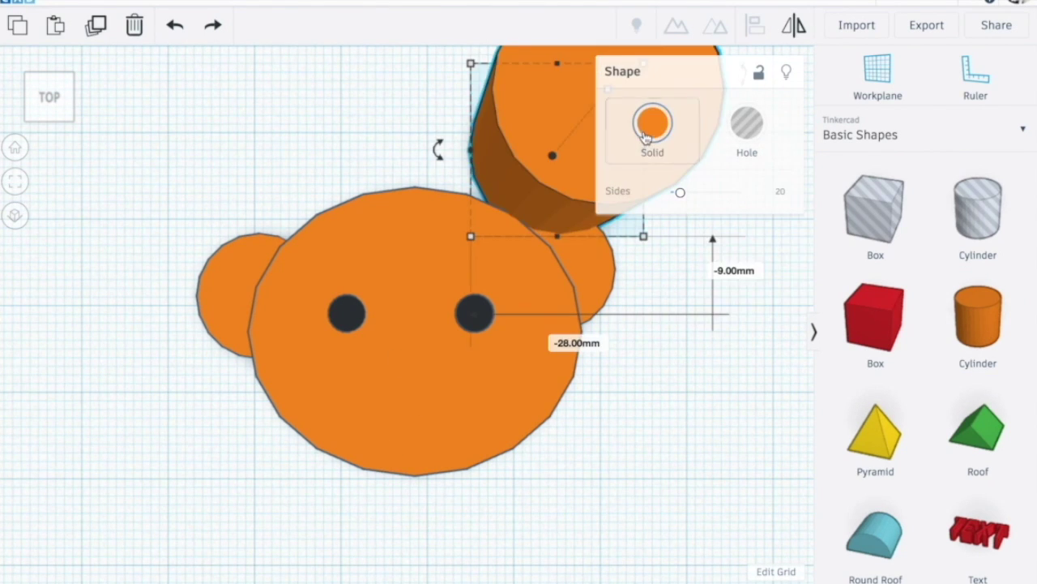
pyautogui.click(642, 137)
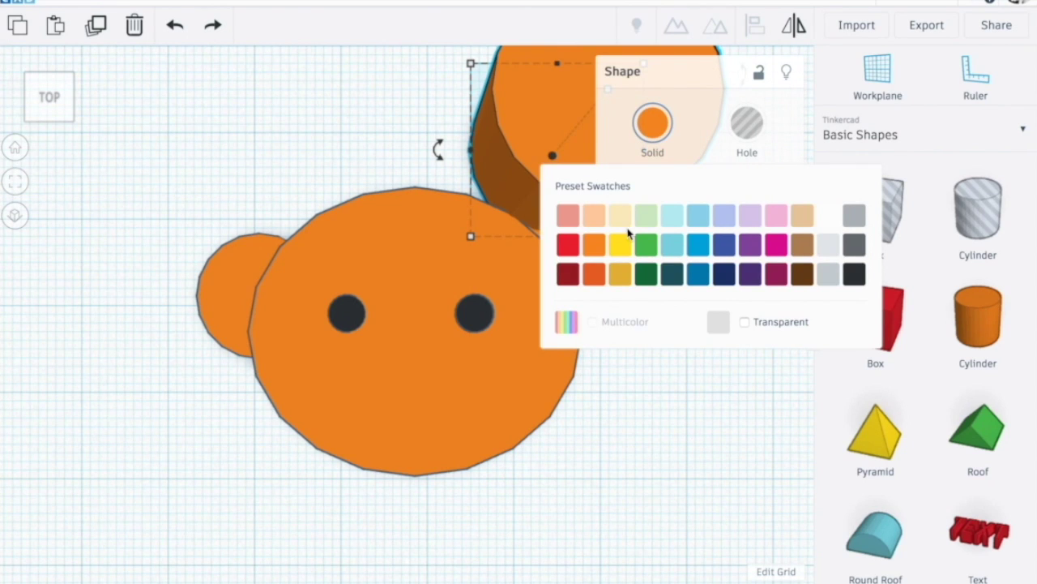
pyautogui.click(626, 224)
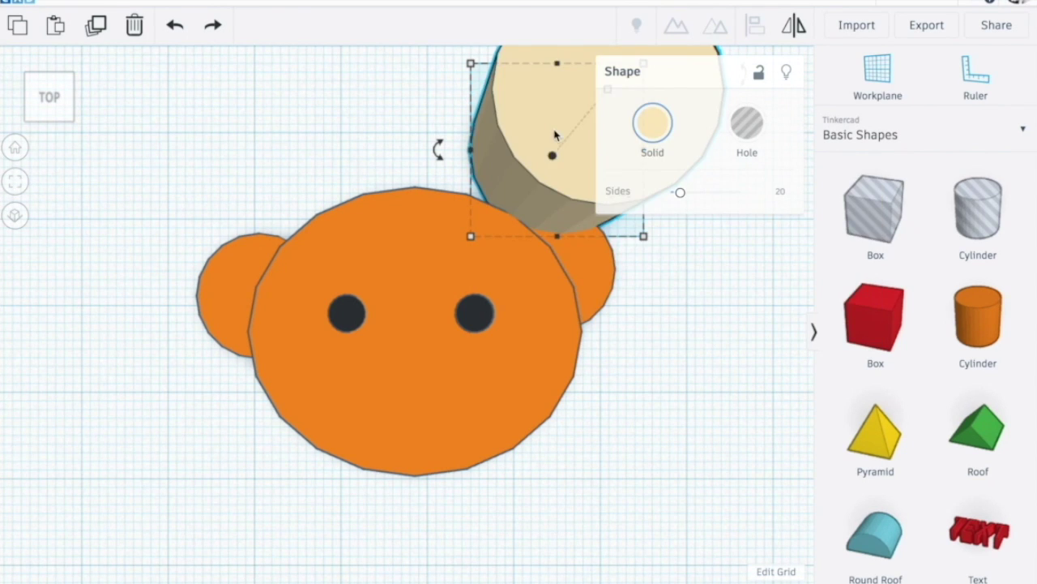
pyautogui.moveTo(557, 137); pyautogui.dragTo(385, 474)
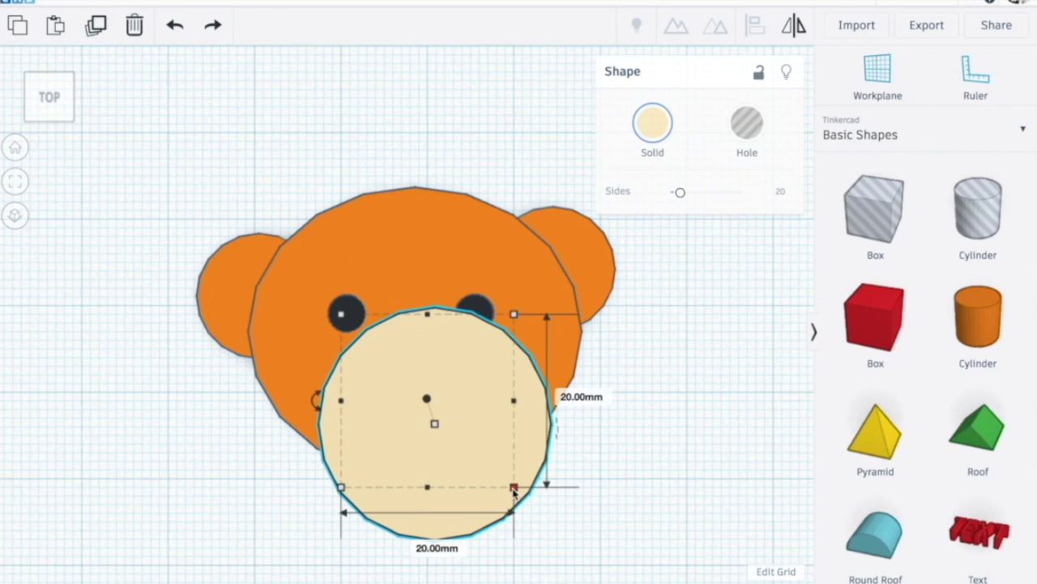
# - Resize the pale yellow snout into a smaller oval below the eyes and lower its height to 4 mm
pyautogui.moveTo(514, 486); pyautogui.dragTo(466, 422)
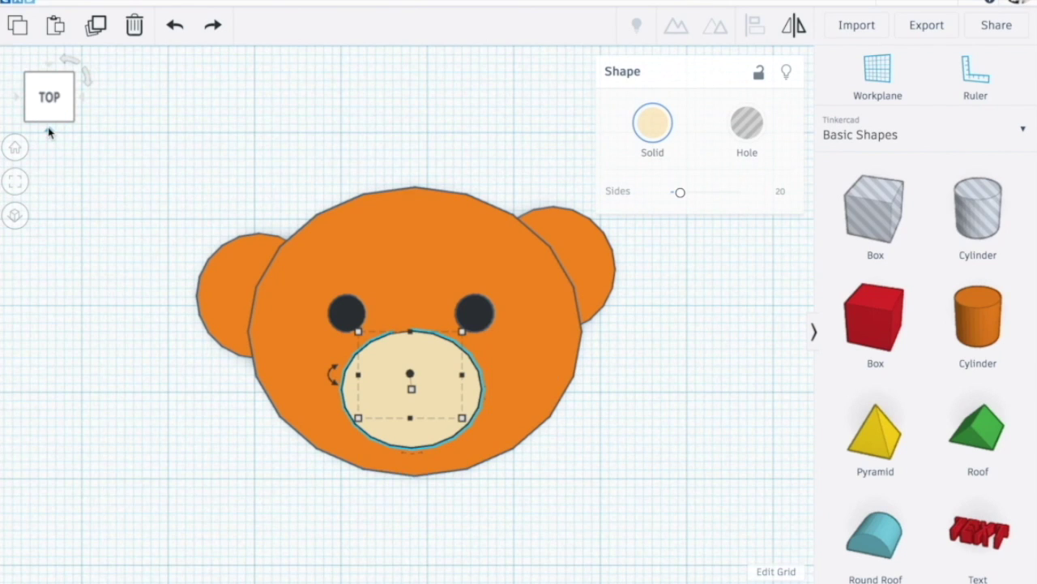
pyautogui.click(49, 132)
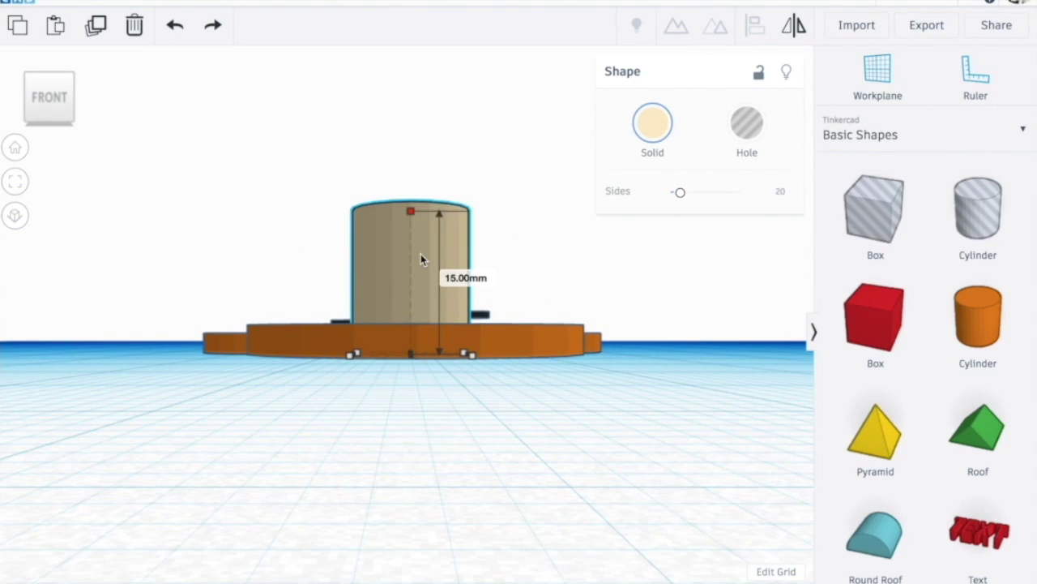
pyautogui.moveTo(421, 256); pyautogui.dragTo(418, 320)
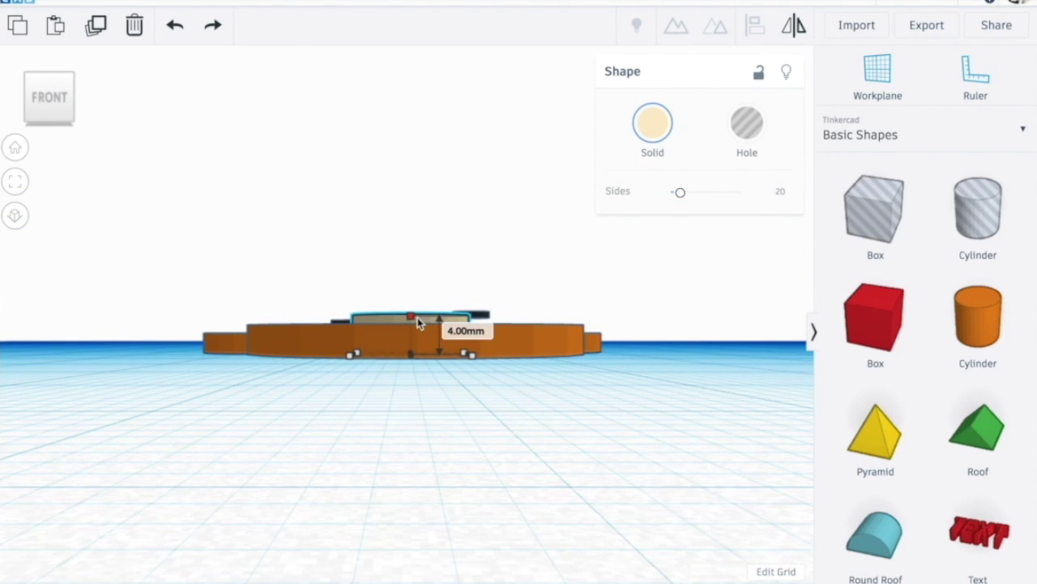
pyautogui.click(38, 73)
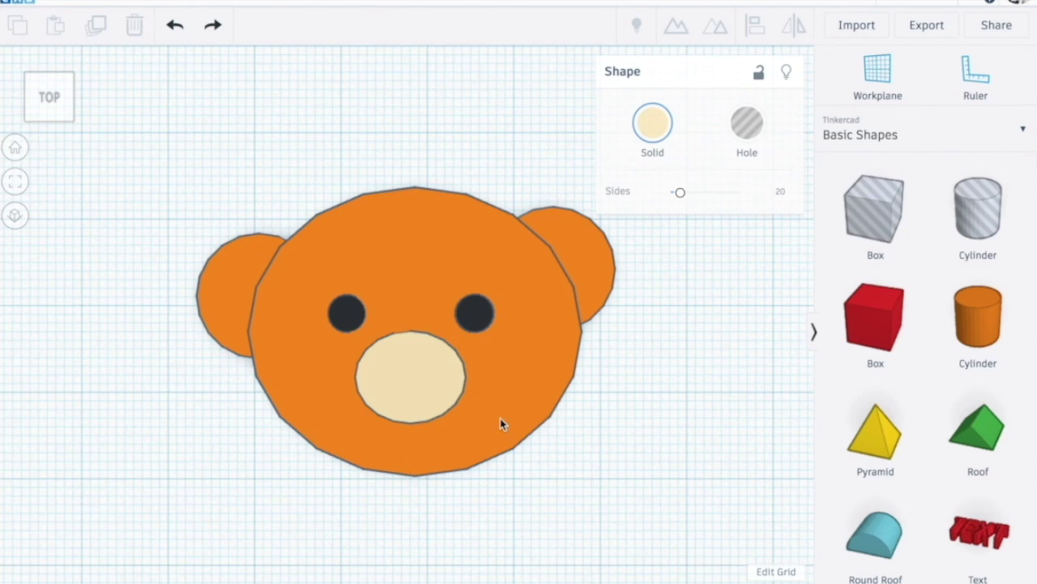
pyautogui.moveTo(434, 391); pyautogui.dragTo(479, 435)
pyautogui.click(597, 502)
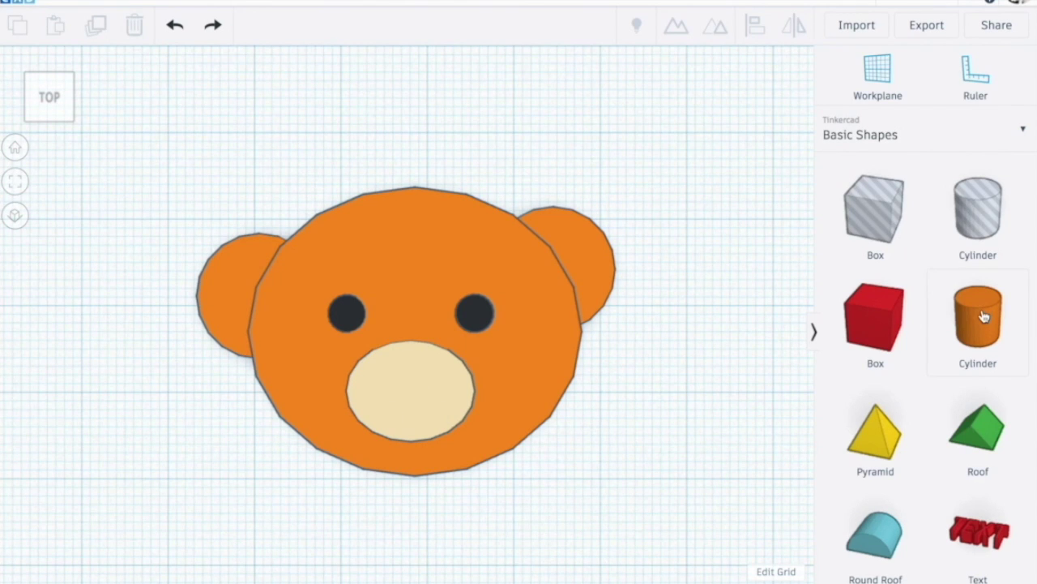
# - Add a cylinder, color it black and shrink it into a flattened 4 × 2 mm oval nose on the upper snout
pyautogui.moveTo(978, 317); pyautogui.dragTo(489, 155)
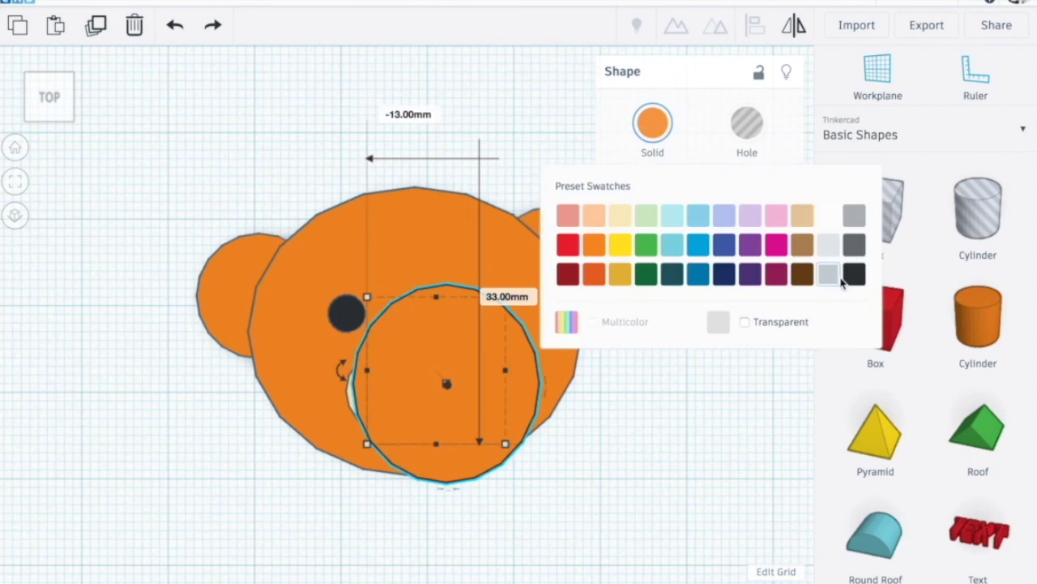
pyautogui.click(852, 273)
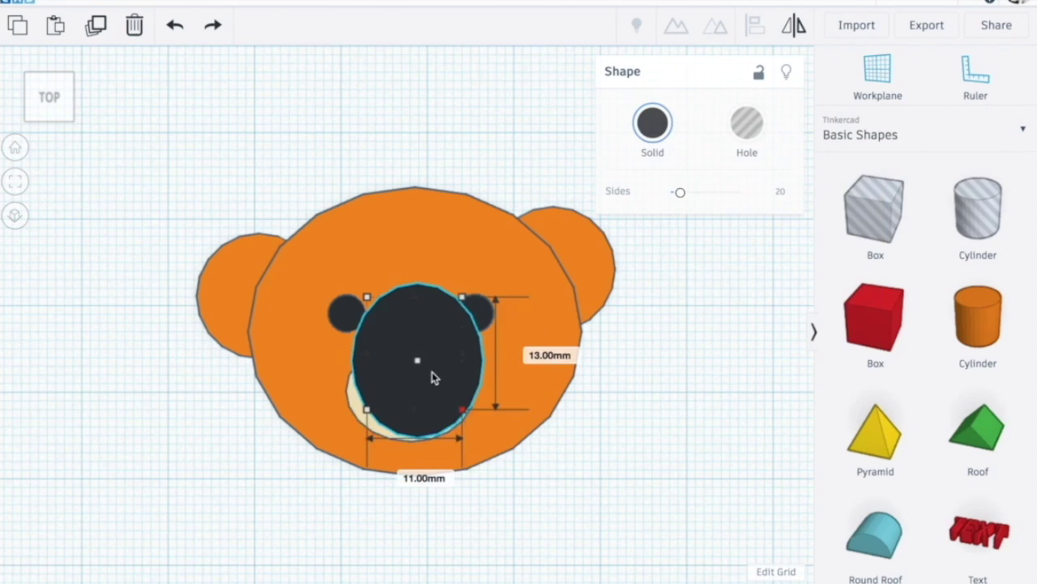
pyautogui.moveTo(462, 410); pyautogui.dragTo(428, 350)
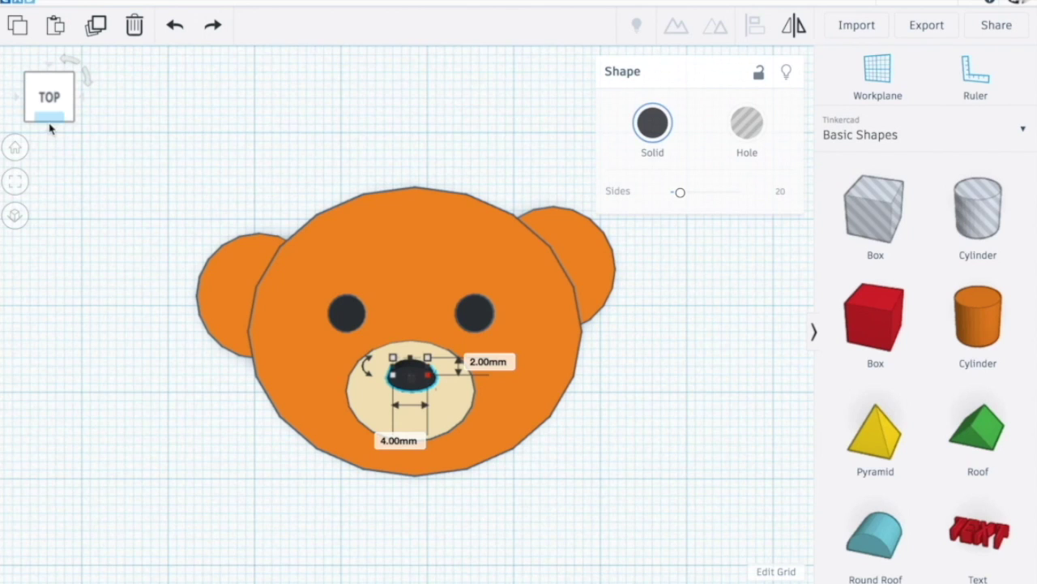
pyautogui.click(46, 120)
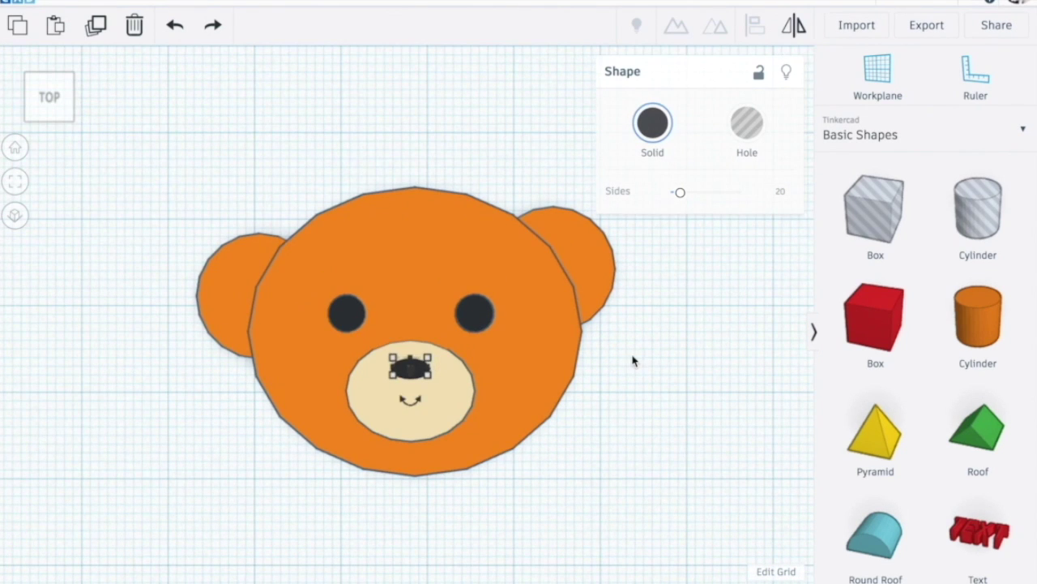
pyautogui.click(633, 359)
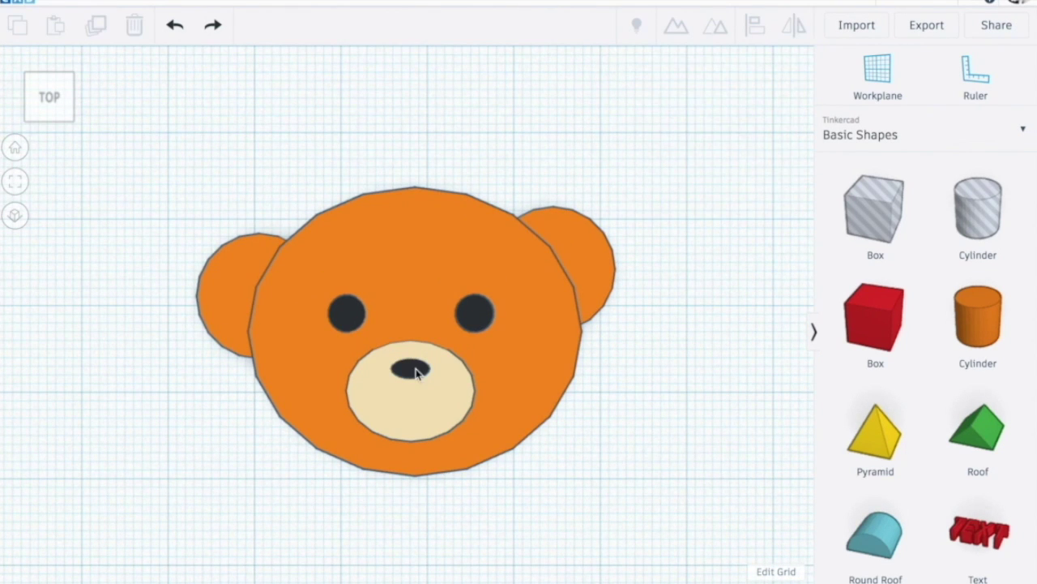
# - Enlarge the black nose slightly, keeping it a wide oval on the upper part of the snout
pyautogui.click(414, 373)
pyautogui.moveTo(428, 380); pyautogui.dragTo(438, 381)
pyautogui.click(442, 385)
# - Add a black box above the face and set its width to 1 mm
pyautogui.click(874, 317)
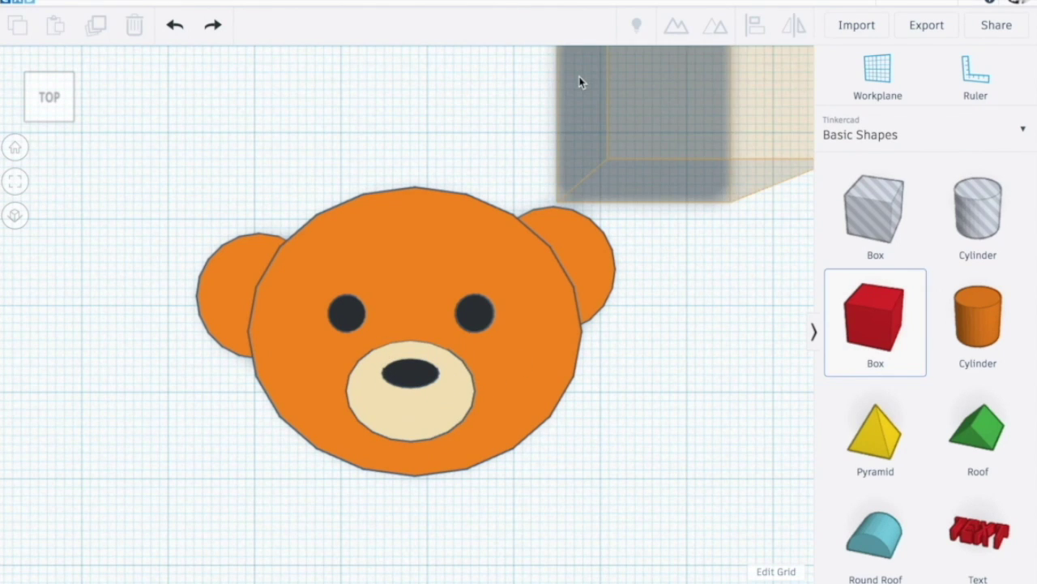
pyautogui.click(562, 106)
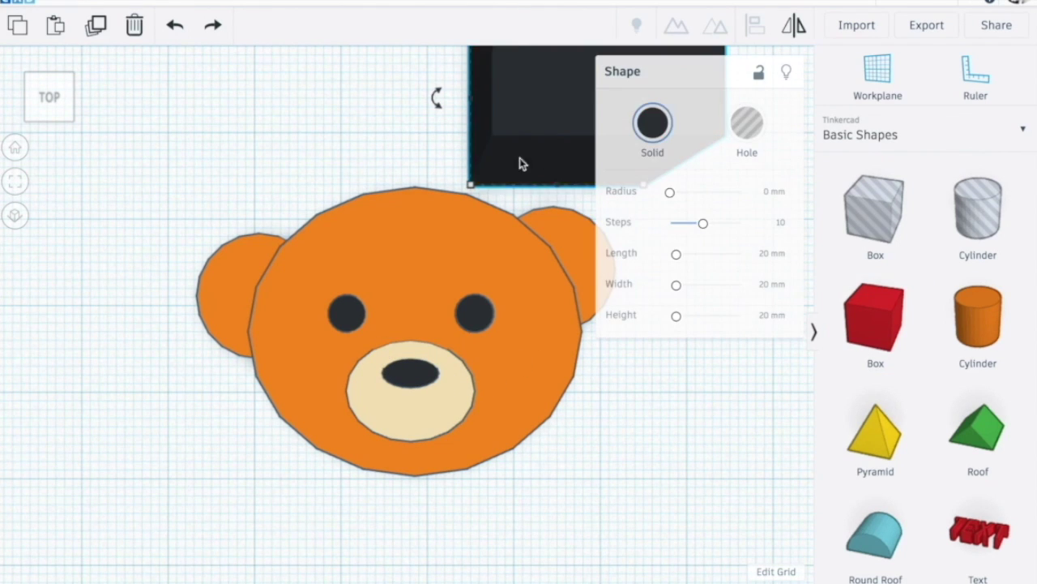
pyautogui.moveTo(470, 185); pyautogui.dragTo(523, 184)
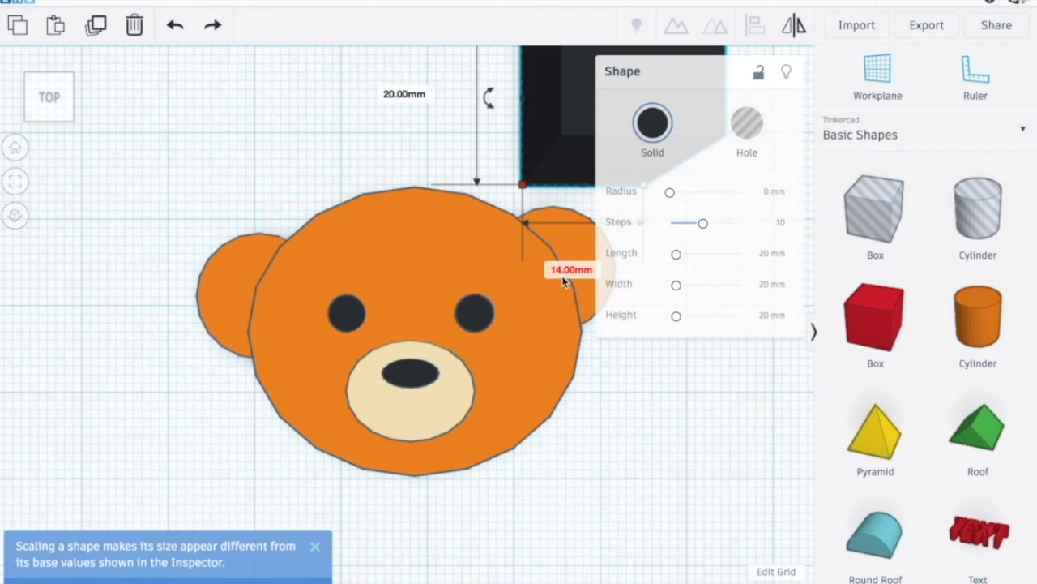
pyautogui.click(561, 269)
pyautogui.write('1')
pyautogui.press('Return')
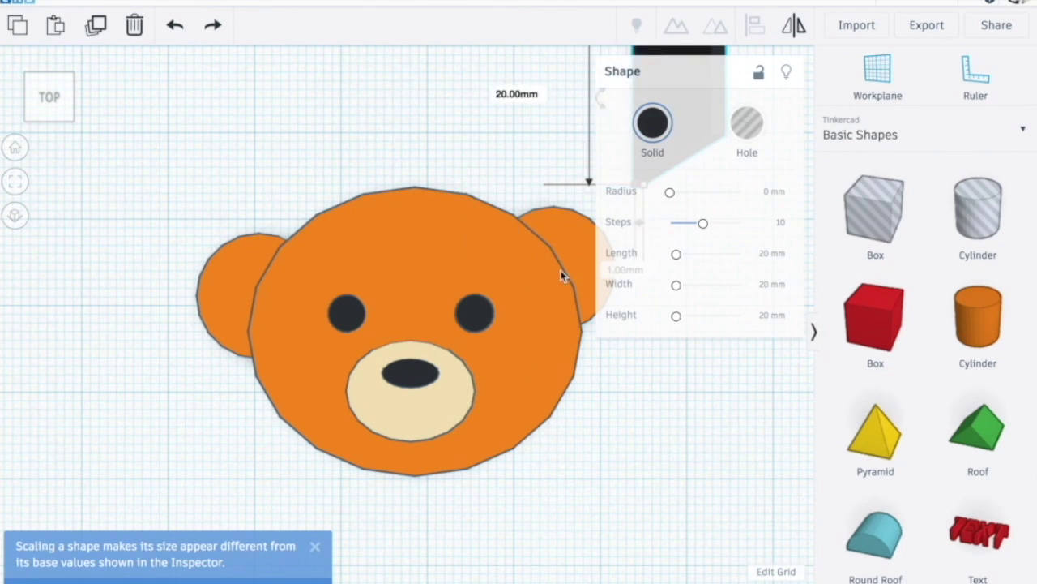
# - Shorten the thin black box to 5 mm and place it under the nose as a mouth line tilted -22.5°
pyautogui.moveTo(639, 67); pyautogui.dragTo(384, 441)
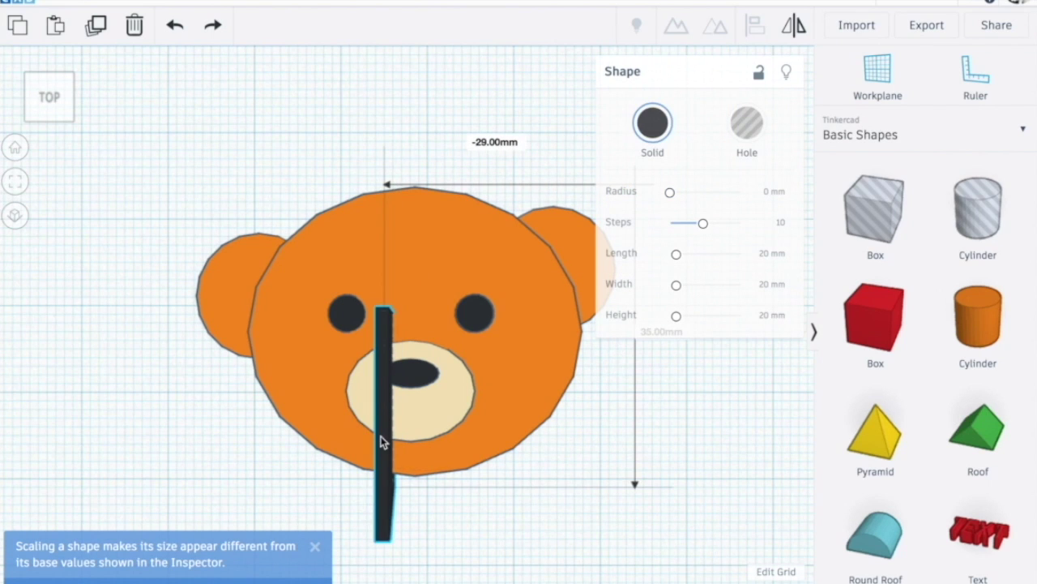
pyautogui.moveTo(385, 536); pyautogui.dragTo(387, 359)
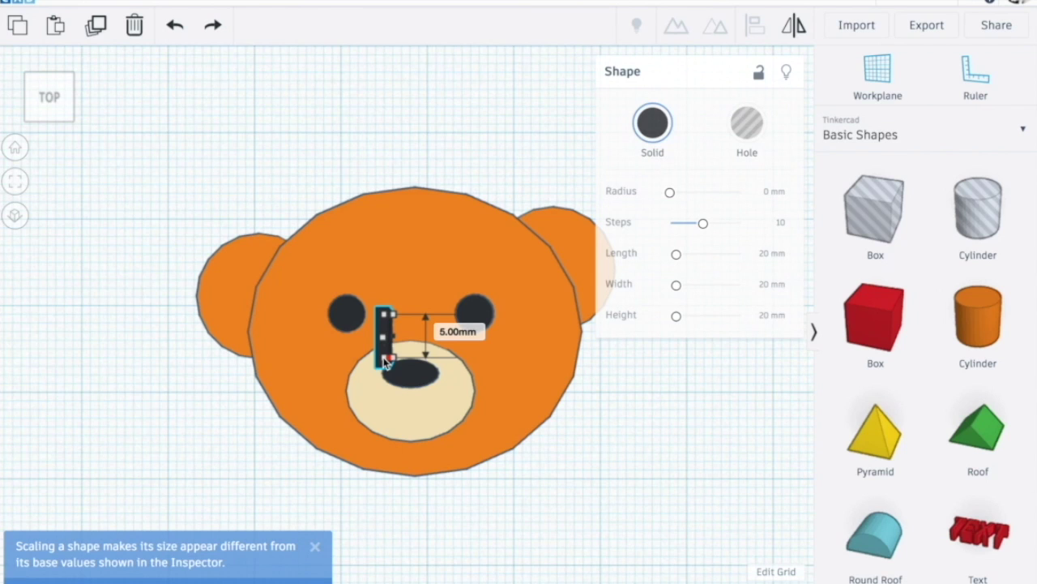
pyautogui.moveTo(384, 359)
pyautogui.mouseDown()
pyautogui.moveTo(391, 401)
pyautogui.moveTo(398, 397)
pyautogui.moveTo(374, 365)
pyautogui.mouseUp()
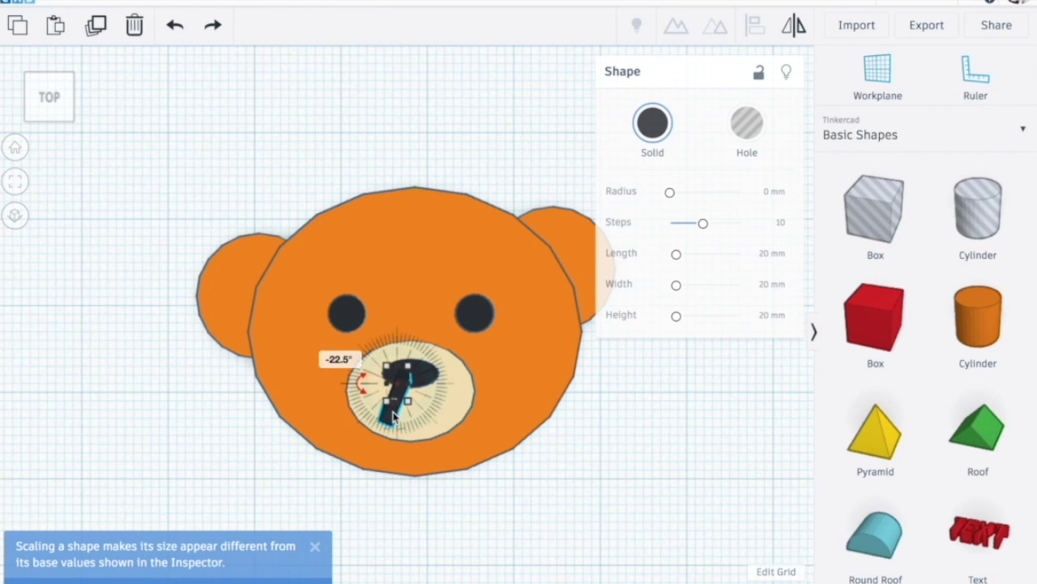
# - Paste a copy of the mouth line, rotate it 45° to mirror the first and move it under the nose's right half
pyautogui.click(428, 409)
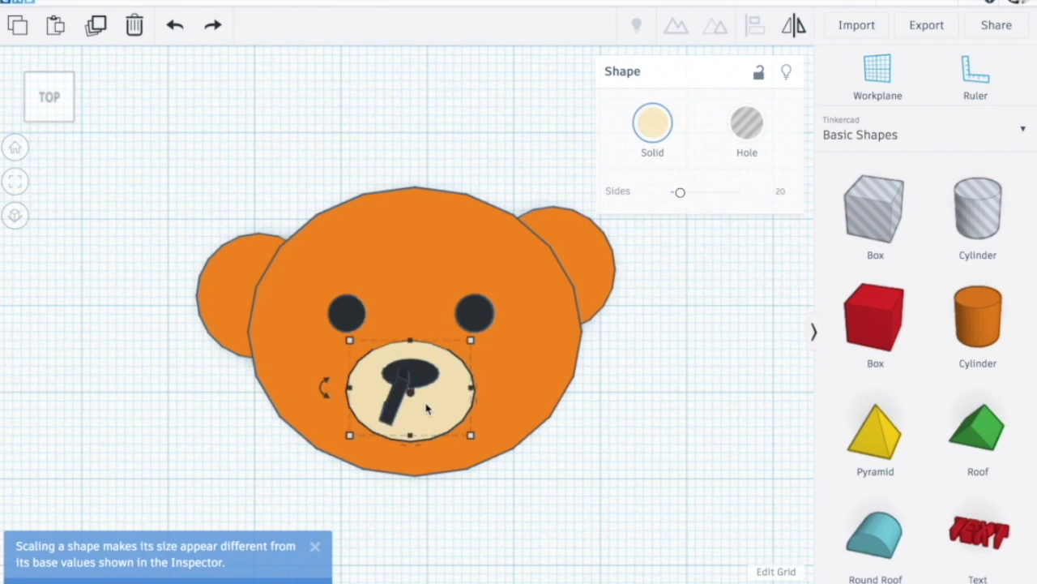
pyautogui.hotkey('ctrl', 'v')
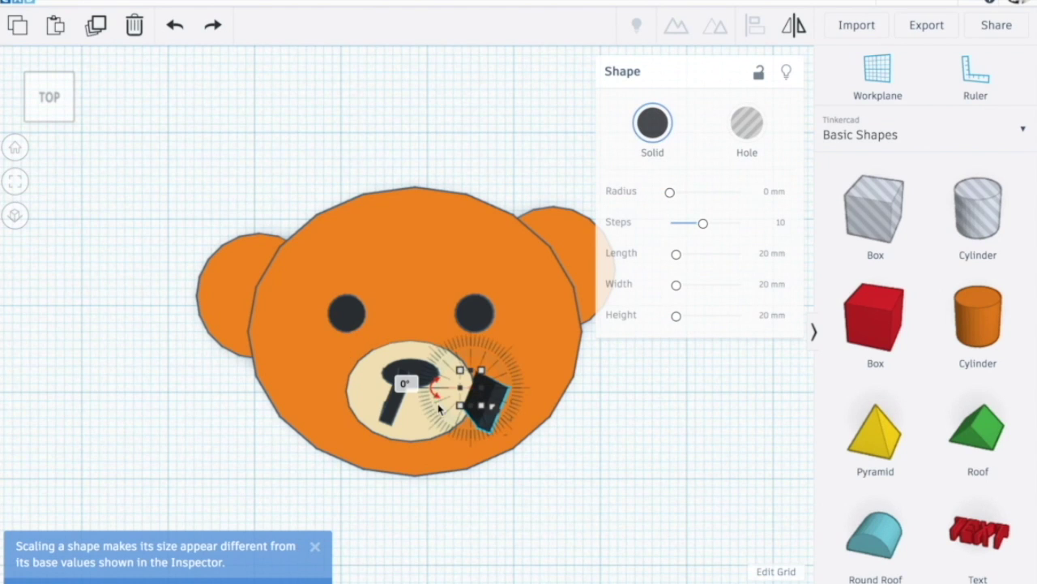
pyautogui.moveTo(440, 408); pyautogui.dragTo(451, 424)
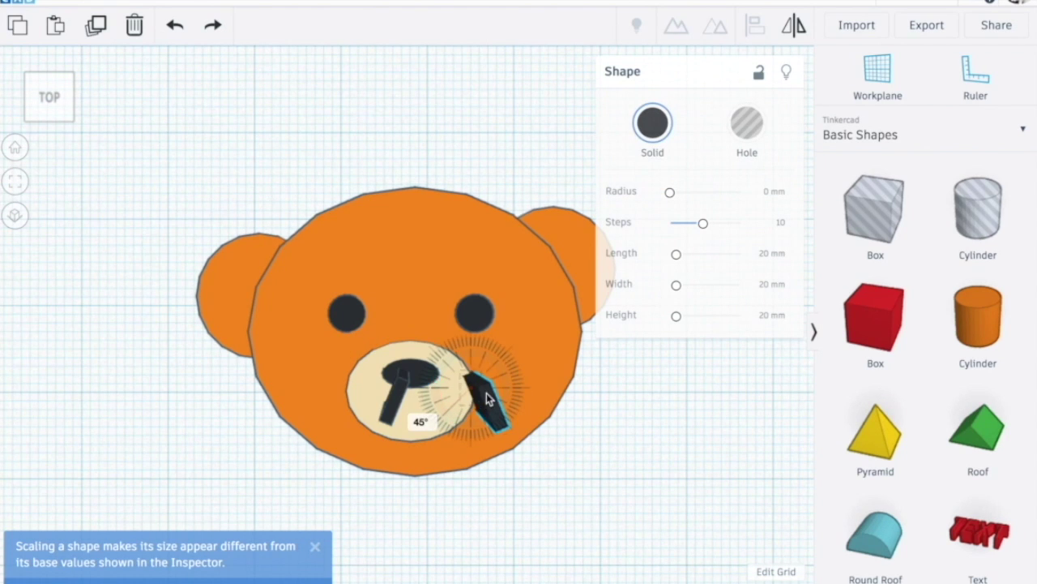
pyautogui.moveTo(489, 393); pyautogui.dragTo(434, 389)
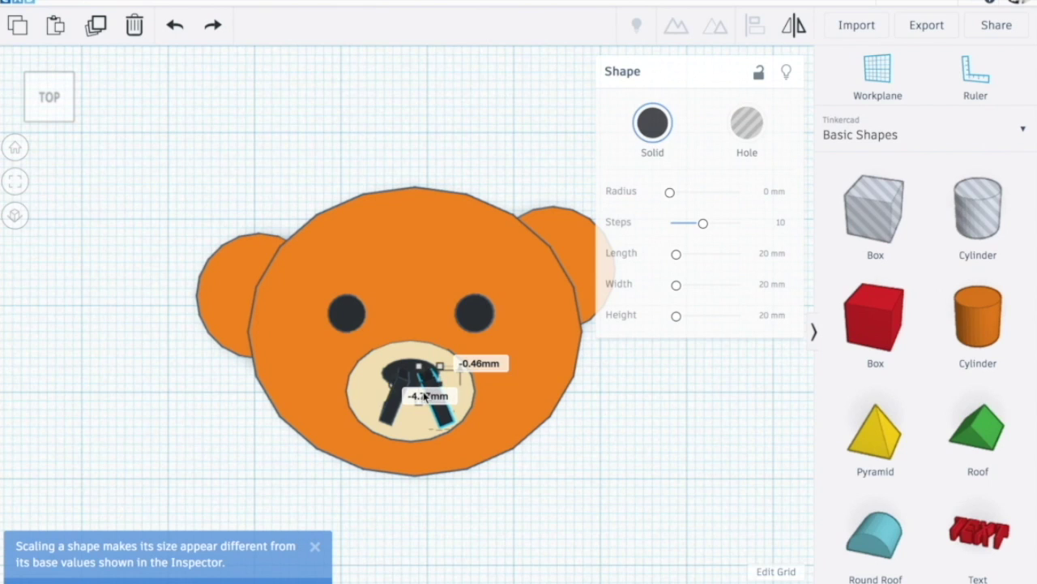
pyautogui.click(430, 395)
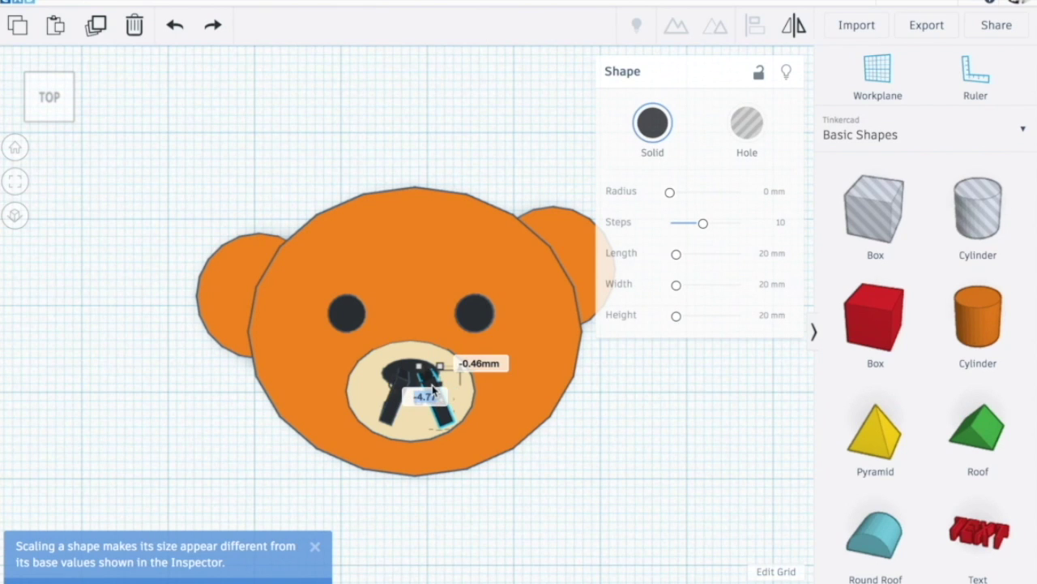
pyautogui.click(424, 383)
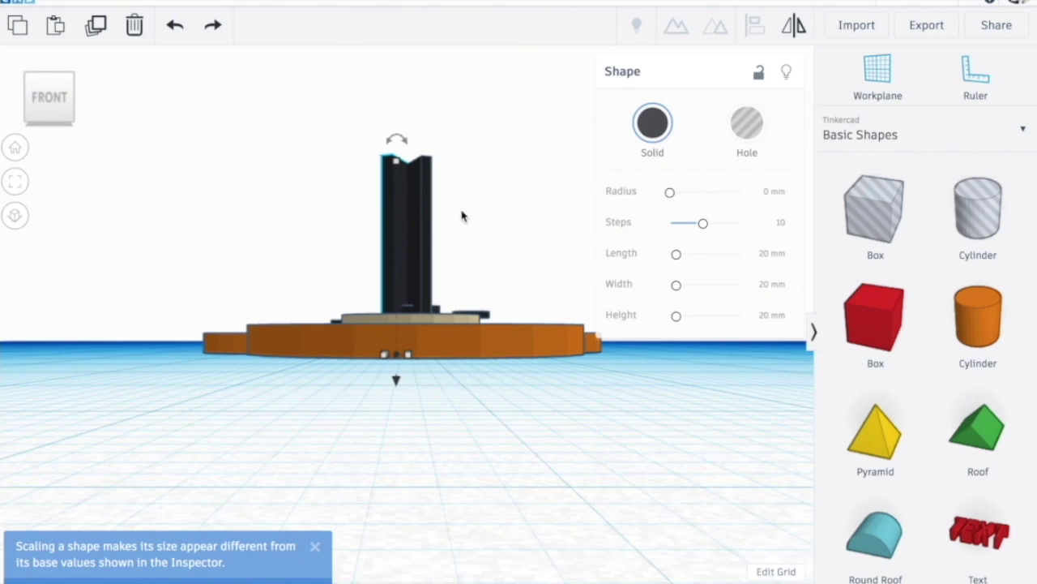
# - Select both mouth lines and lower their height to 5 mm
pyautogui.keyDown('shift'); pyautogui.moveTo(461, 210); pyautogui.dragTo(277, 166); pyautogui.keyUp('shift')
pyautogui.moveTo(567, 235); pyautogui.dragTo(327, 141)
pyautogui.moveTo(408, 138); pyautogui.dragTo(418, 308)
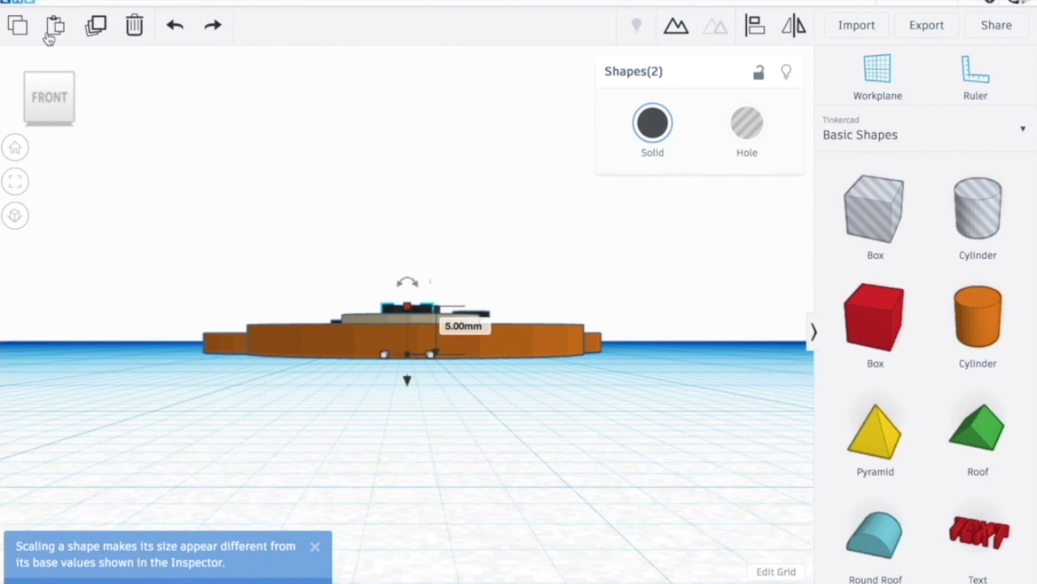
pyautogui.click(664, 416)
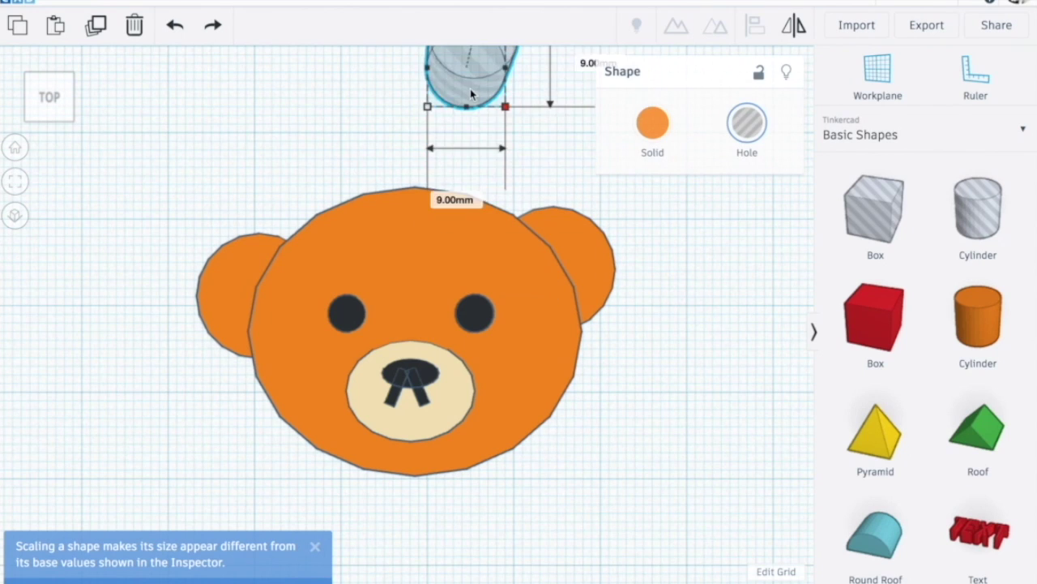
# - Shrink the hole cylinder to 3 mm across and center it near the top edge of the head
pyautogui.keyDown('shift'); pyautogui.moveTo(470, 94); pyautogui.dragTo(420, 150); pyautogui.keyUp('shift')
pyautogui.keyDown('shift'); pyautogui.moveTo(454, 159); pyautogui.dragTo(393, 127); pyautogui.keyUp('shift')
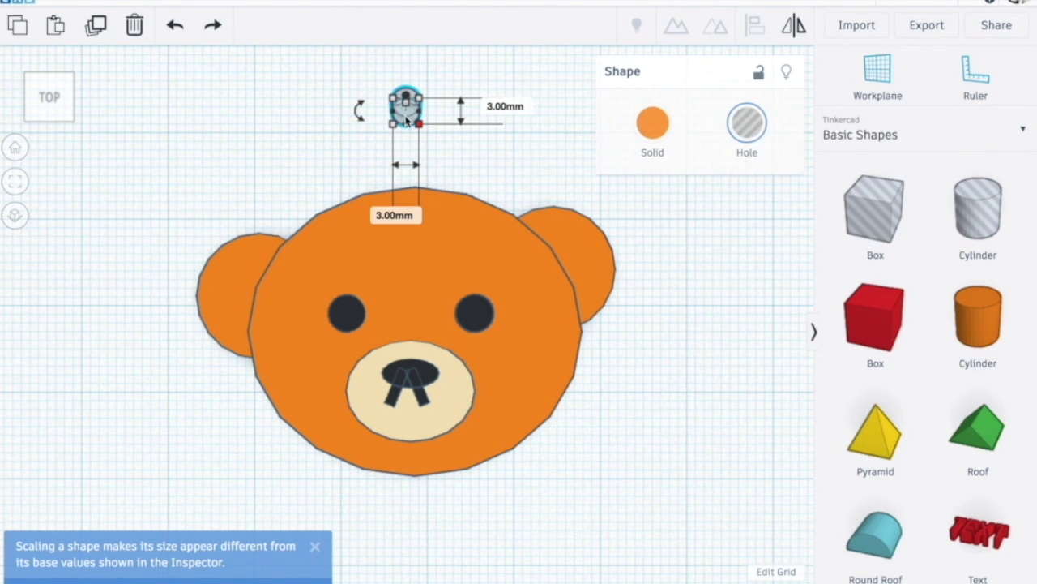
pyautogui.click(405, 104)
pyautogui.click(415, 110)
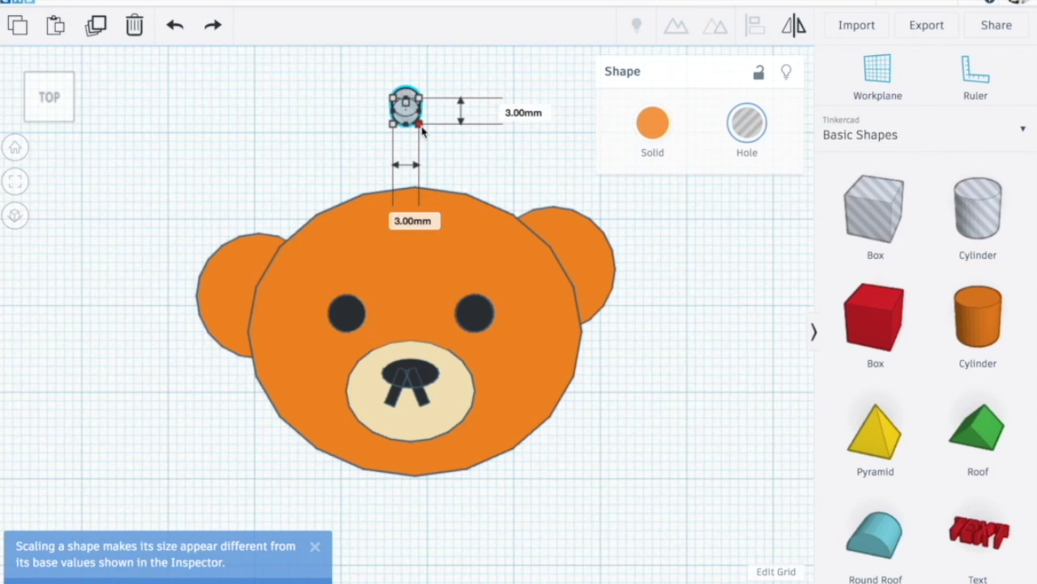
pyautogui.moveTo(412, 105); pyautogui.dragTo(419, 211)
# - Group all shapes of the face together with the hole cylinder to cut the opening through the head
pyautogui.hotkey('ctrl', 'a')
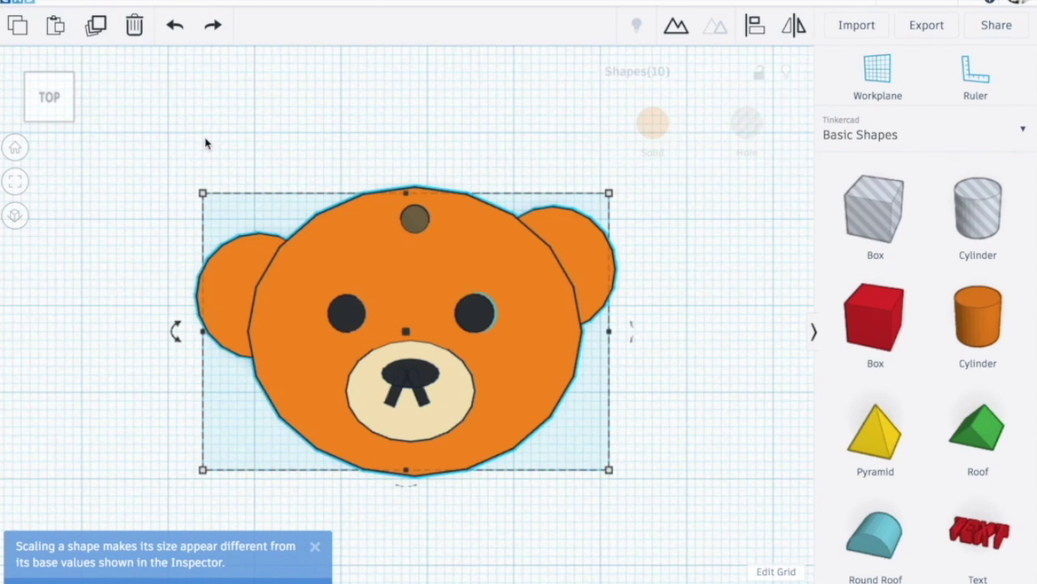
pyautogui.click(677, 26)
pyautogui.click(476, 316)
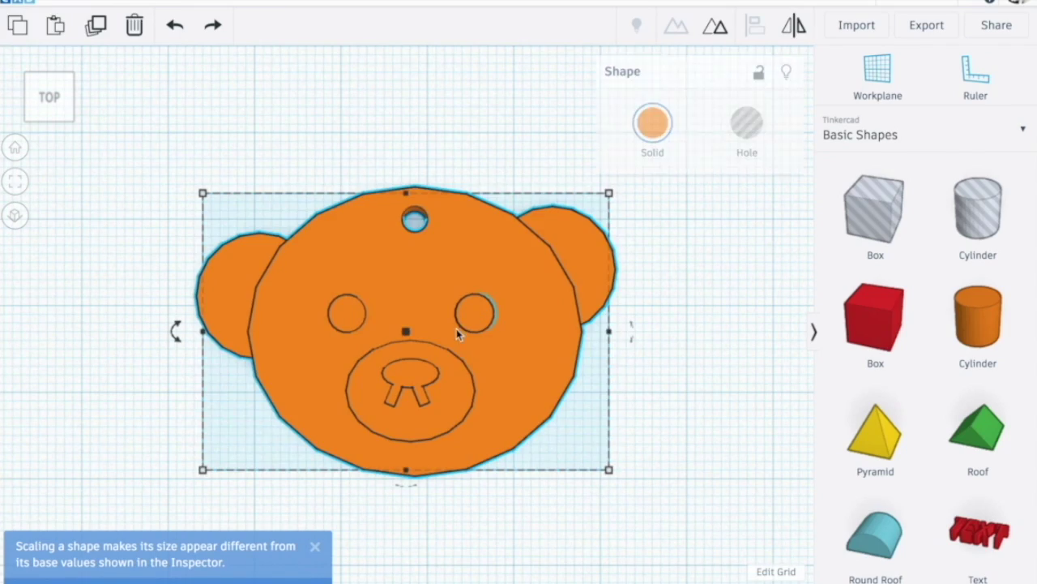